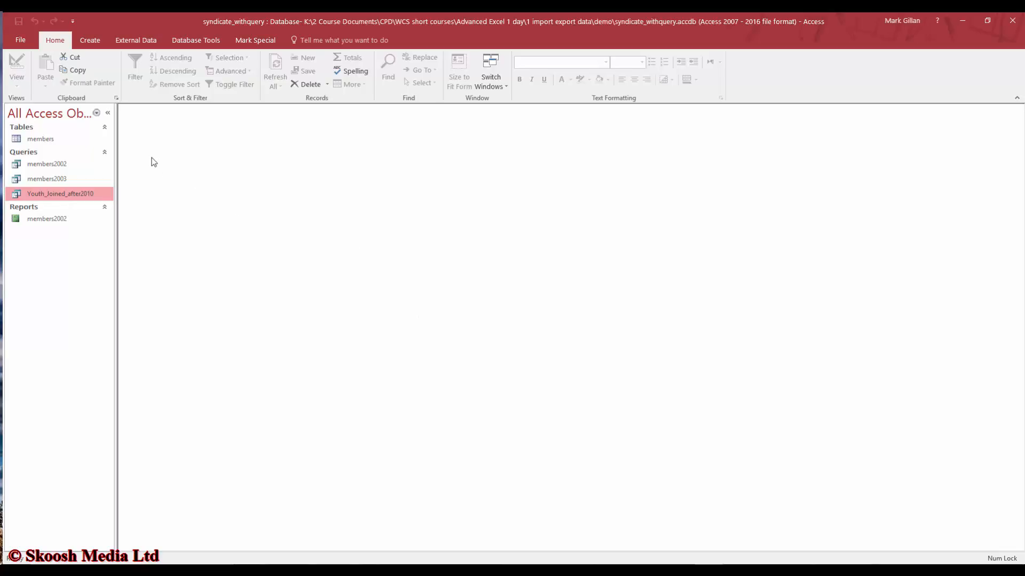
Step: Open the members table and look through its records from start to end, then close it
double_click(46, 139)
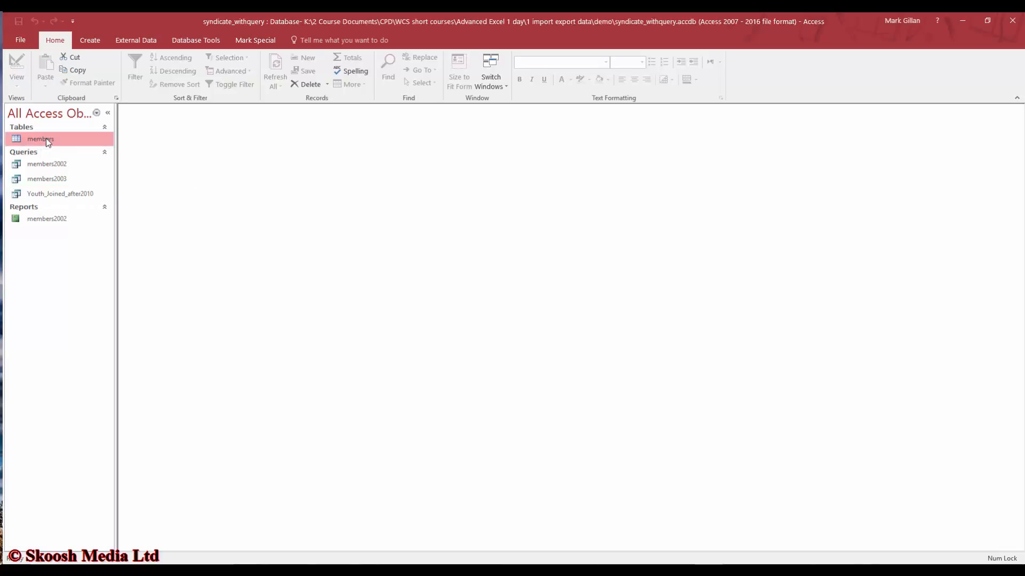
scroll(490, 242, down, 16)
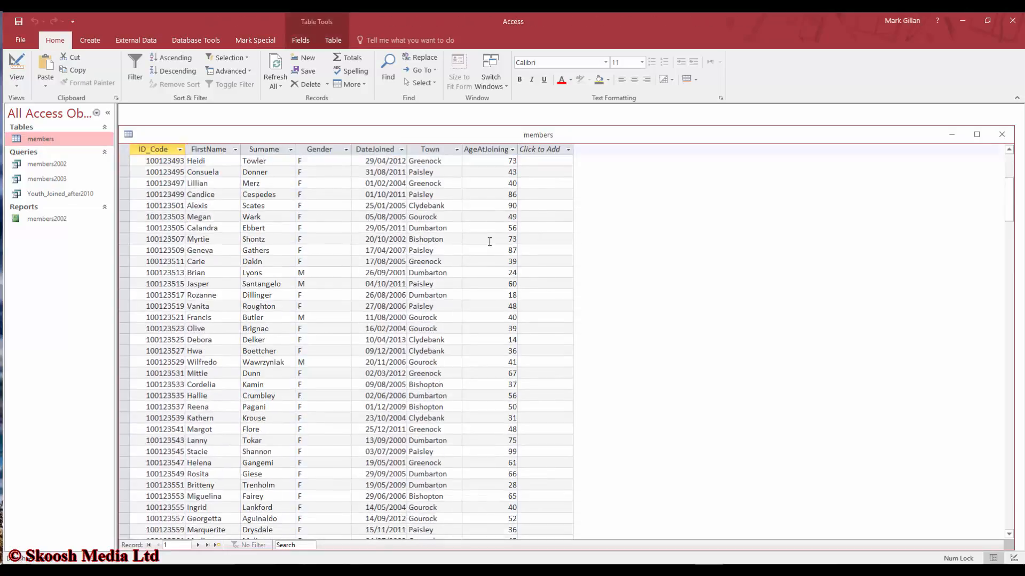
scroll(489, 242, up, 9)
scroll(489, 242, up, 10)
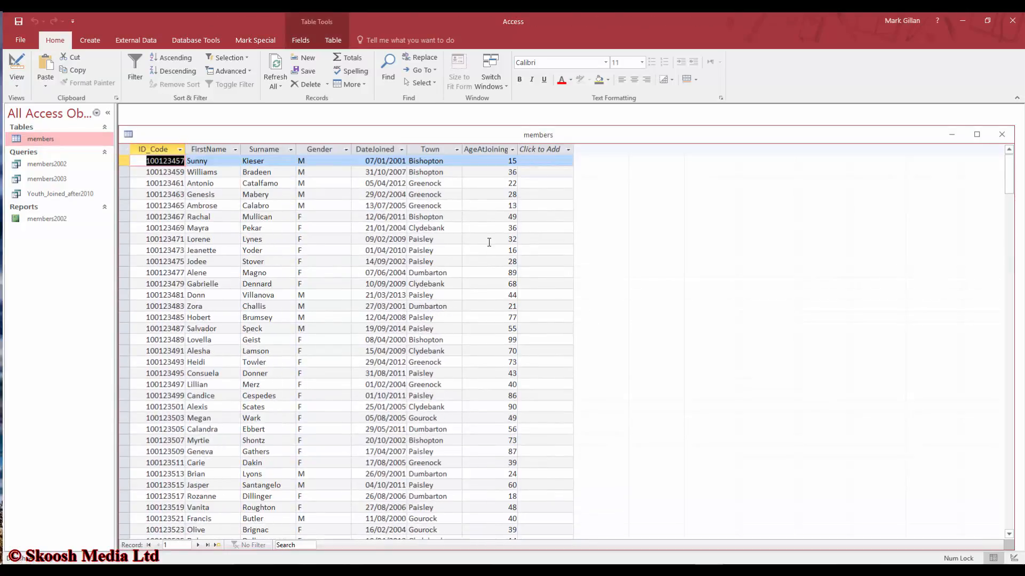
scroll(490, 242, down, 12)
scroll(475, 261, down, 20)
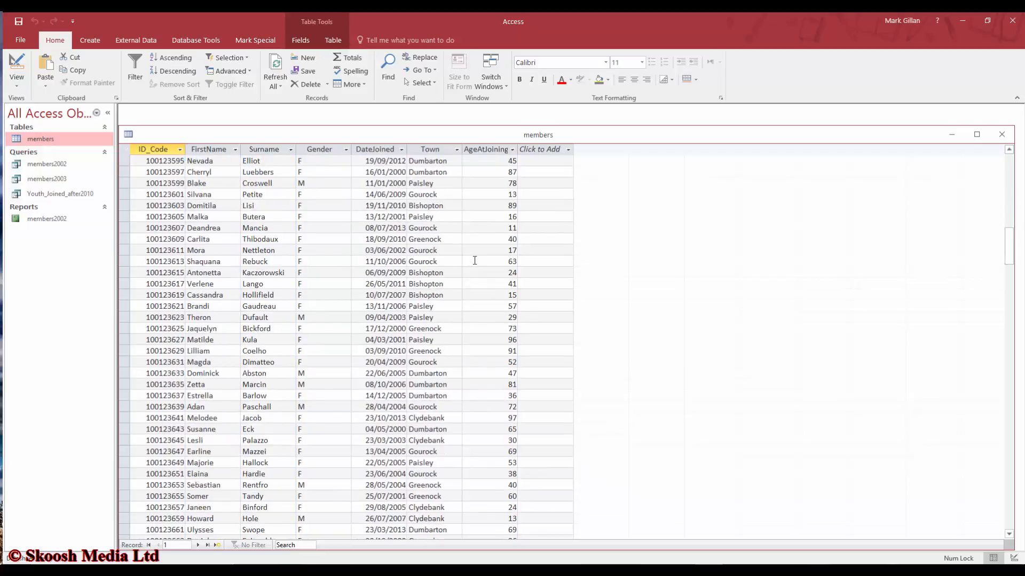
scroll(474, 260, down, 20)
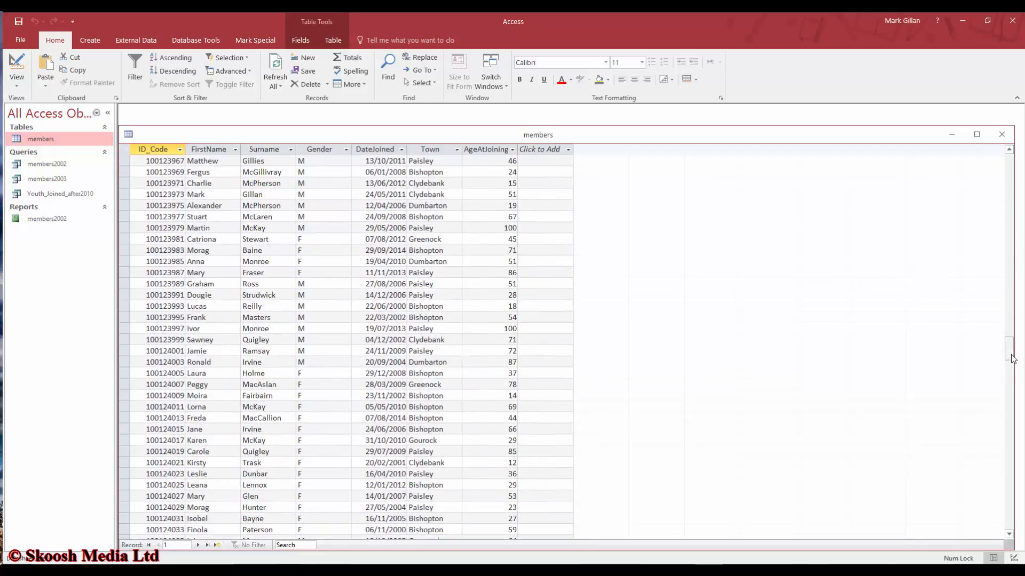
drag(1009, 352, 1009, 154)
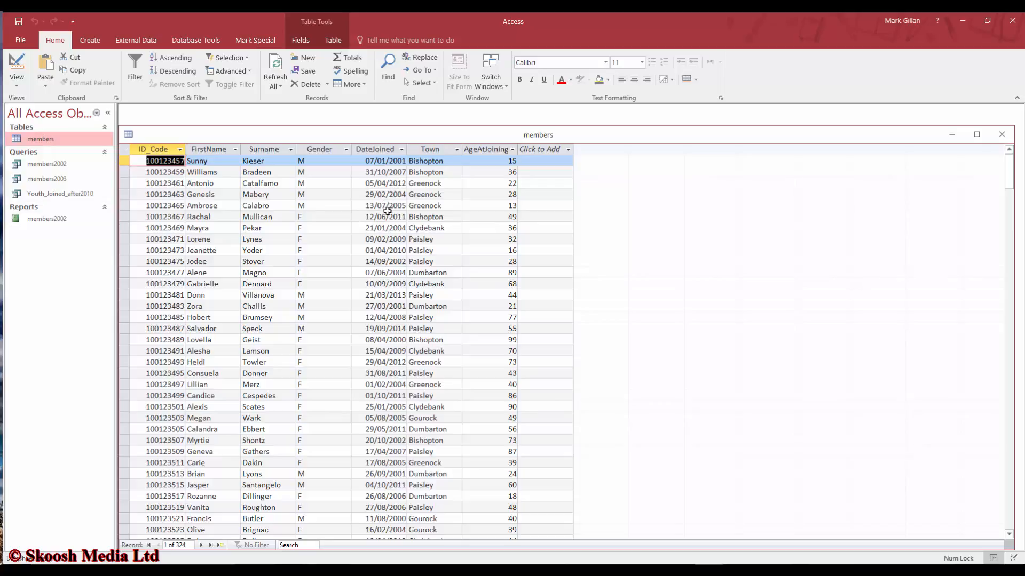
click(1002, 133)
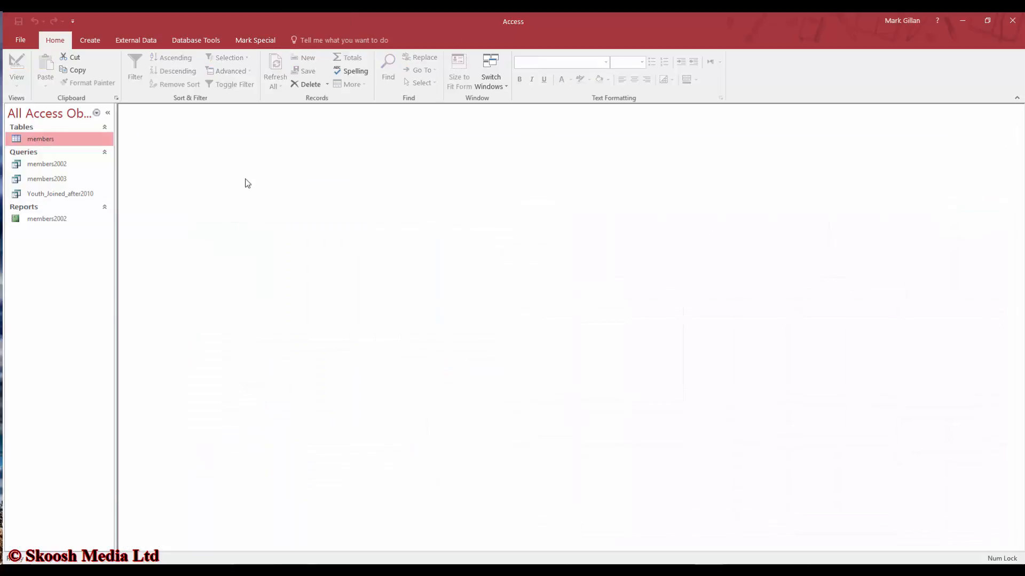
Step: Review the results and design criteria of the Youth_Joined_after2010 query, then close the query and the database
double_click(30, 194)
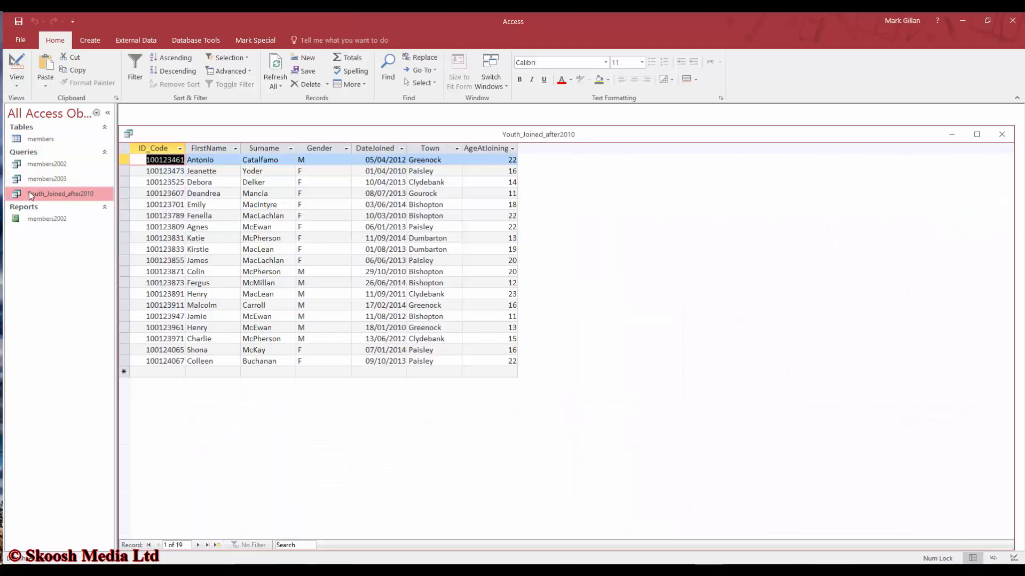
click(16, 64)
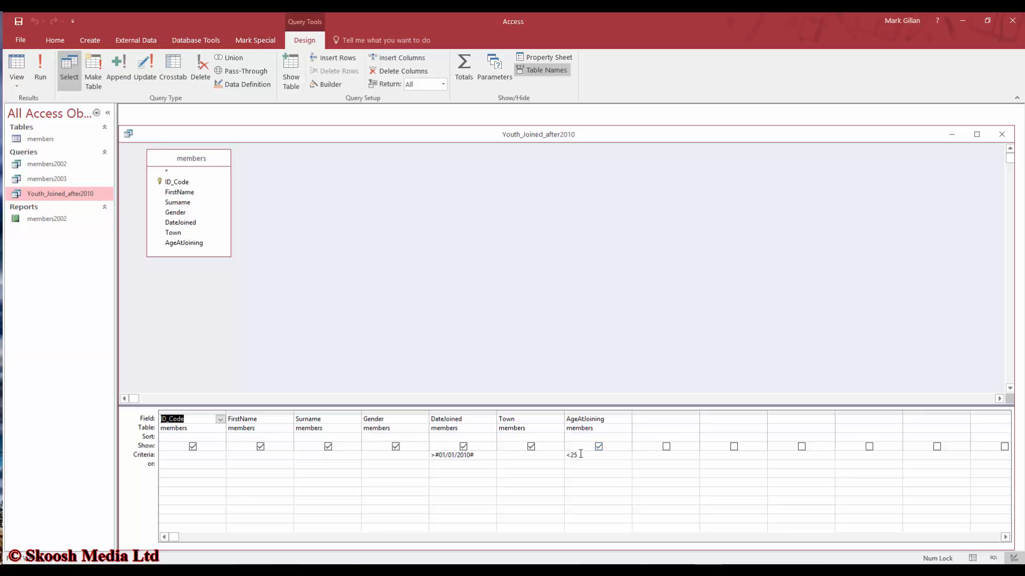
click(17, 64)
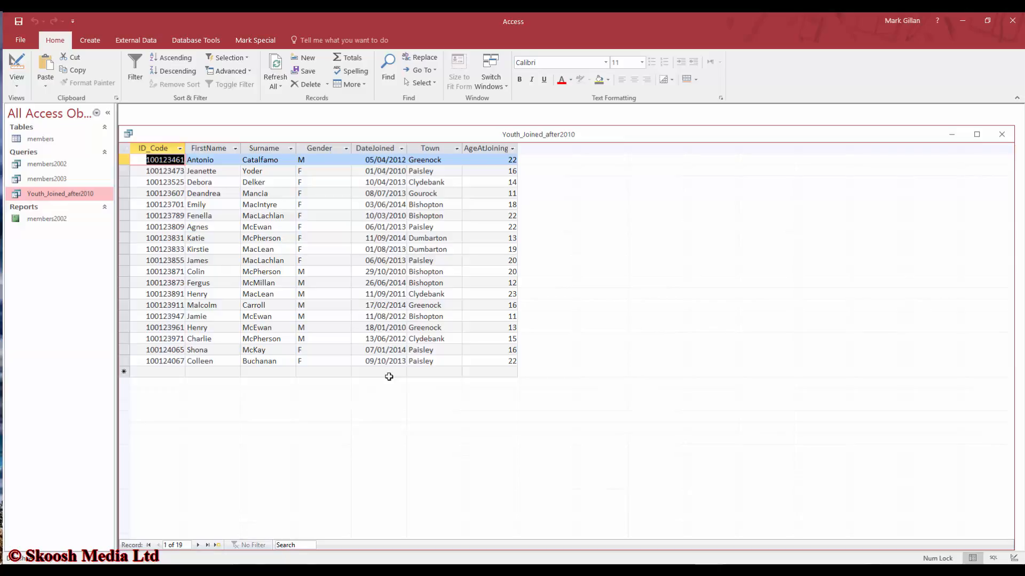
click(1002, 134)
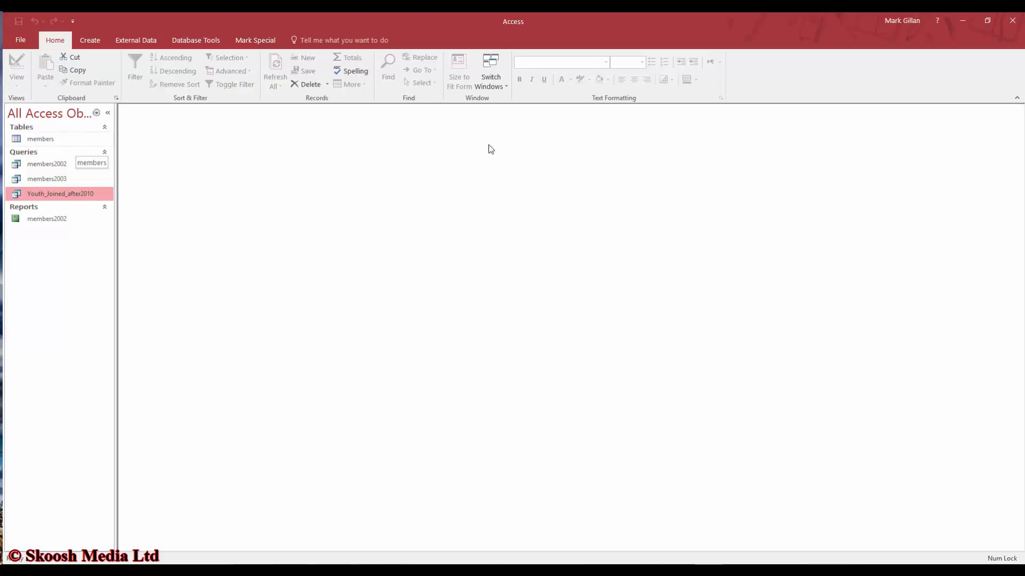
click(1015, 22)
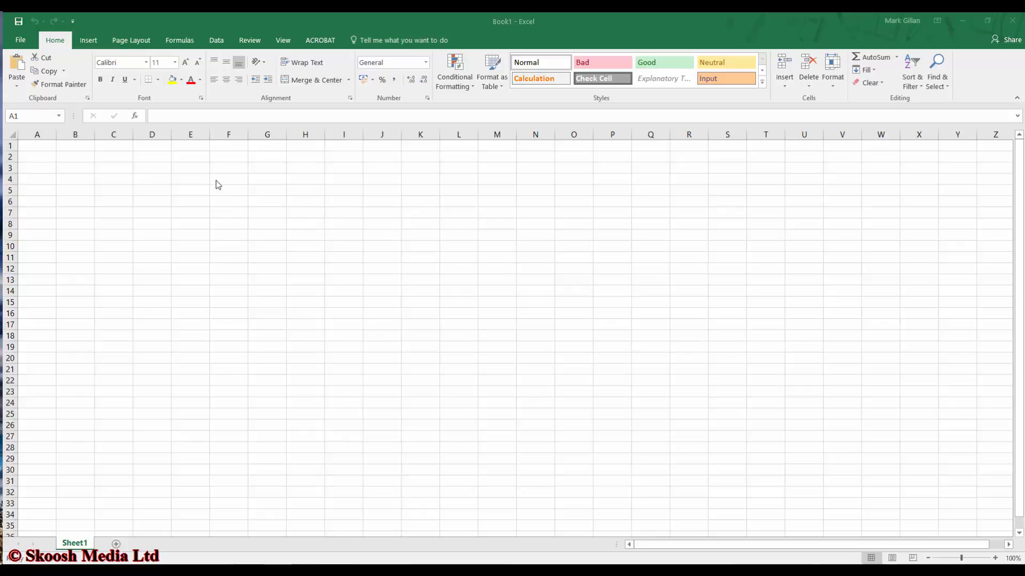
Step: In Excel, start an Access import from syndicate_withquery.accdb in the Importing Data folder, selecting the Youth_Joined_after2010 query
click(216, 43)
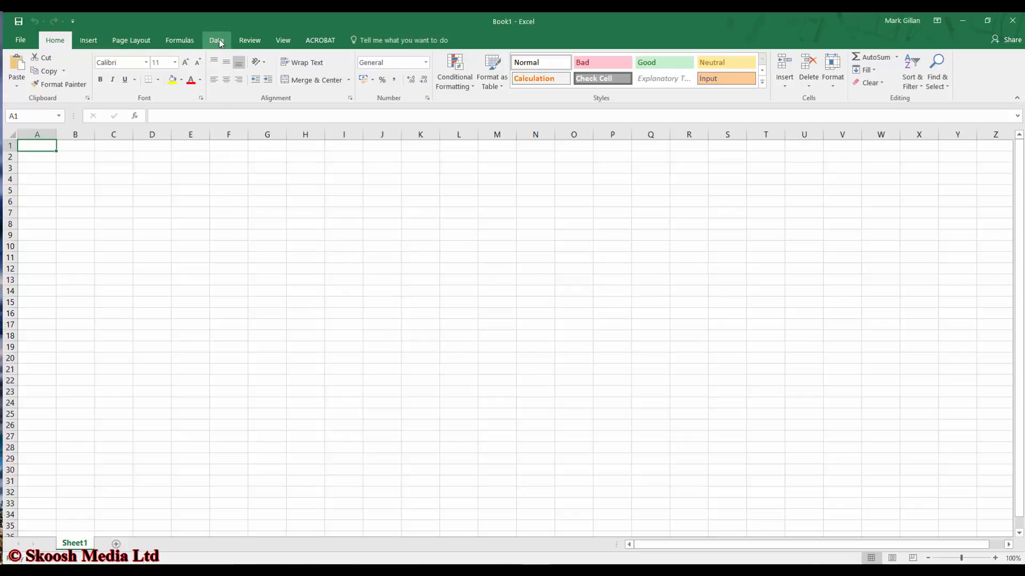
click(219, 47)
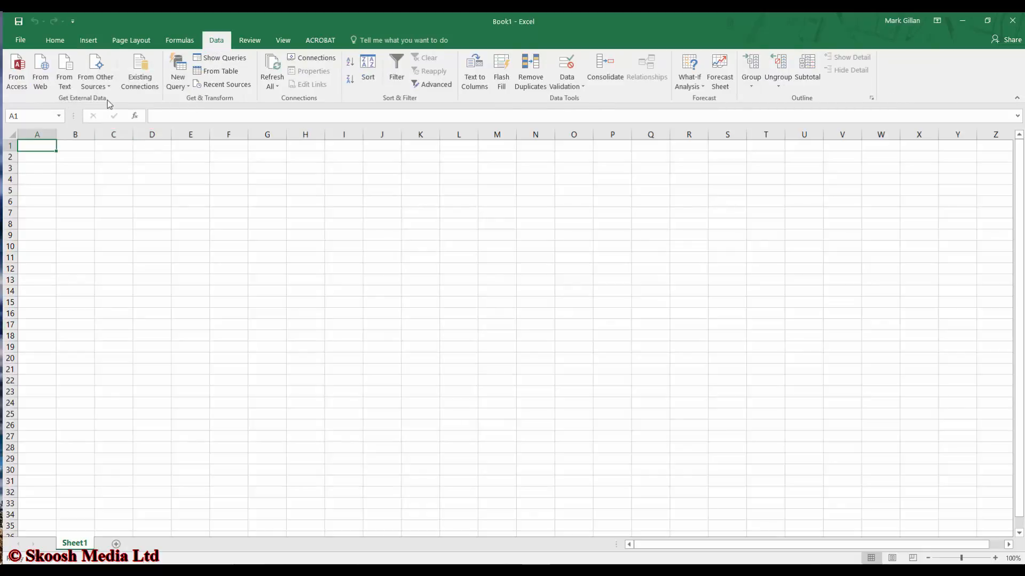
click(18, 83)
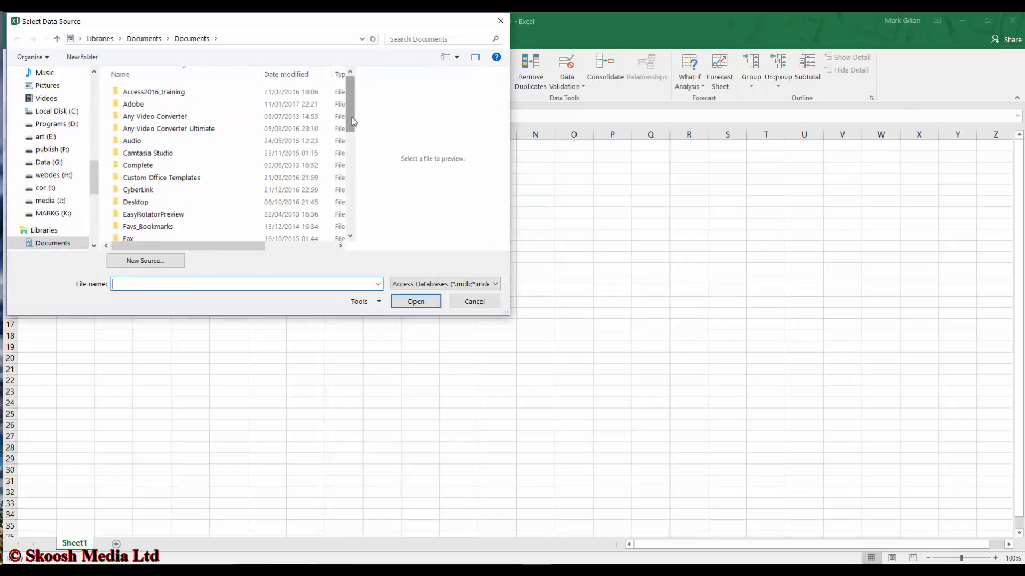
drag(351, 120, 348, 173)
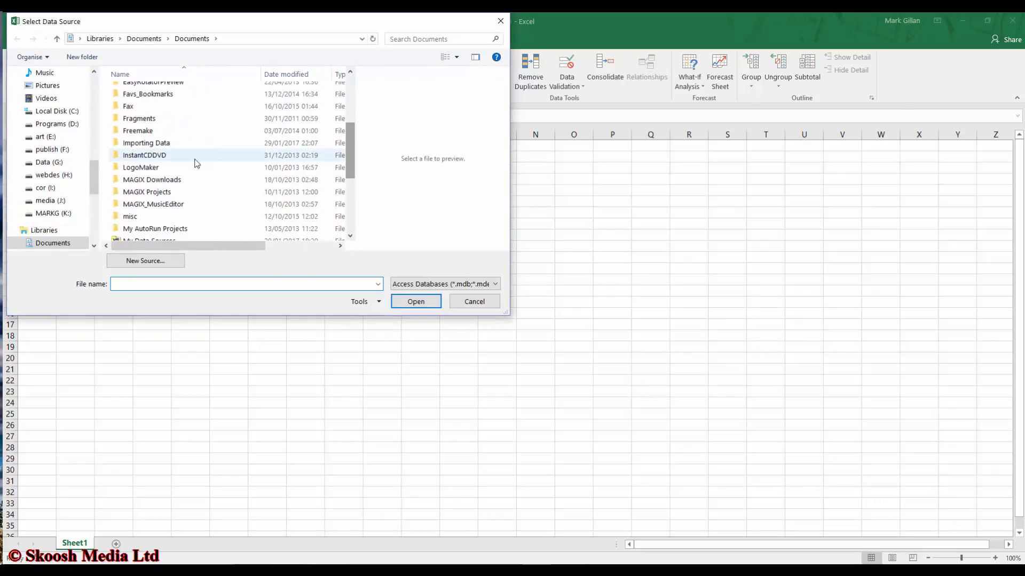
double_click(144, 145)
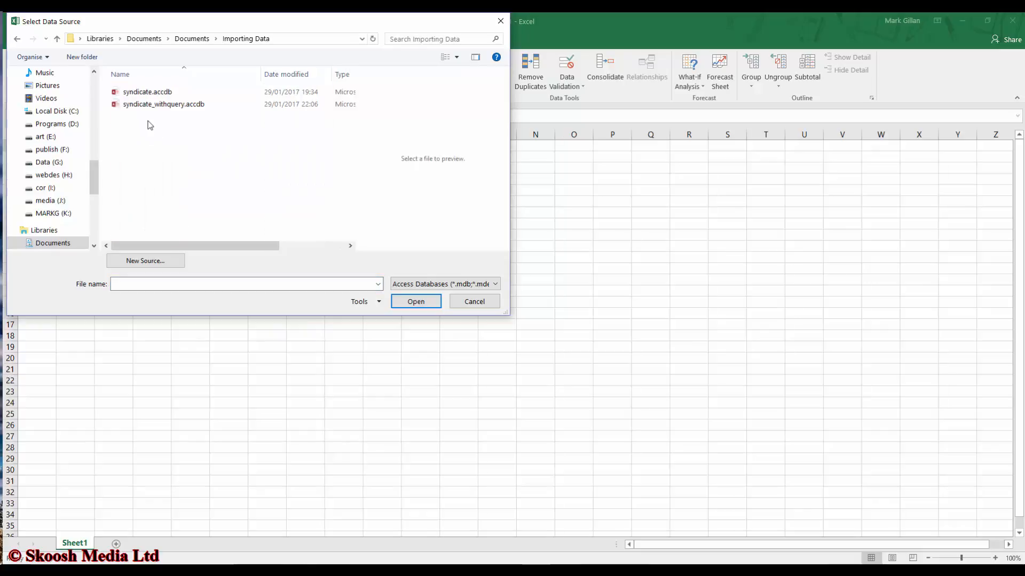
click(125, 106)
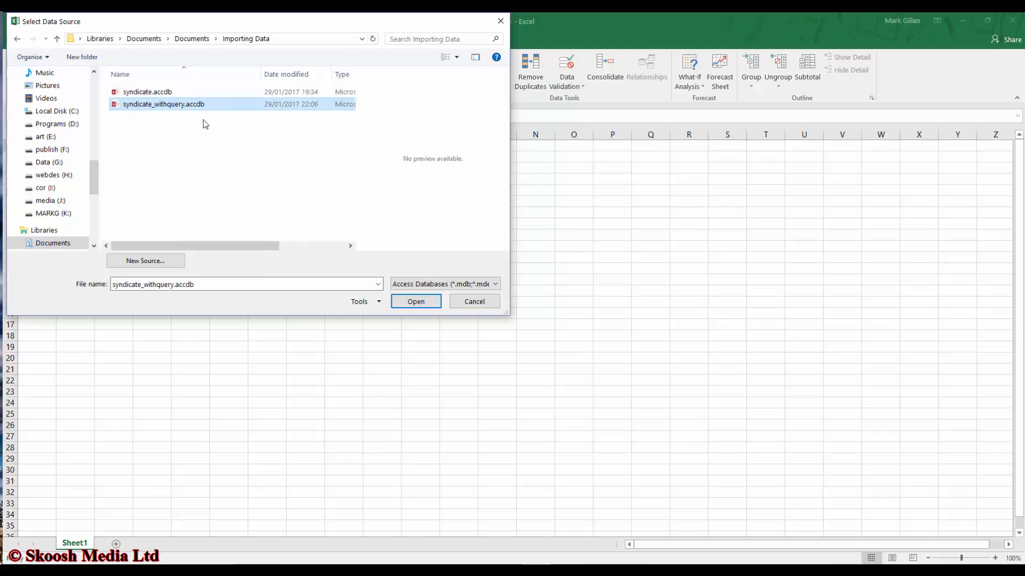
click(416, 302)
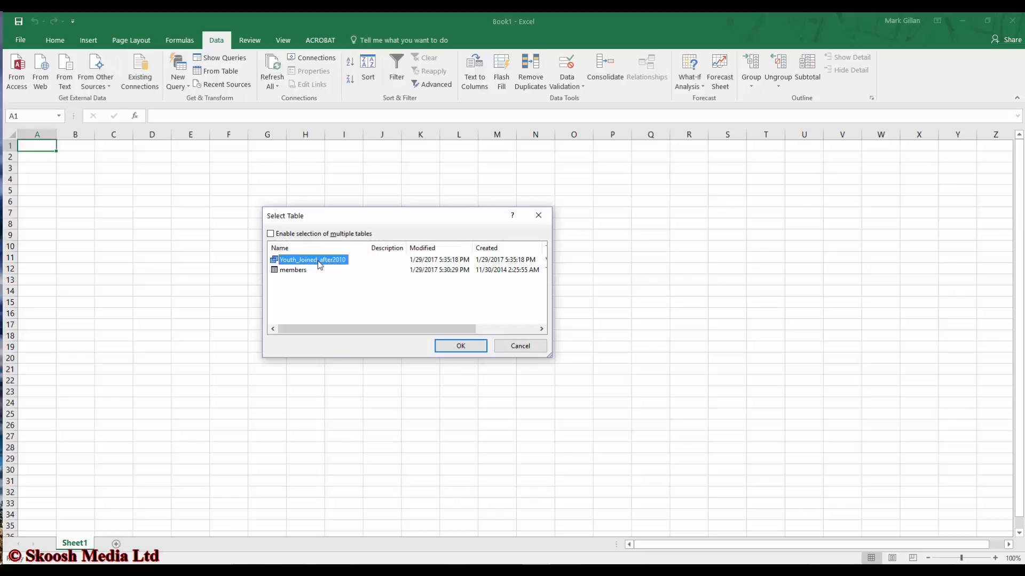
click(473, 350)
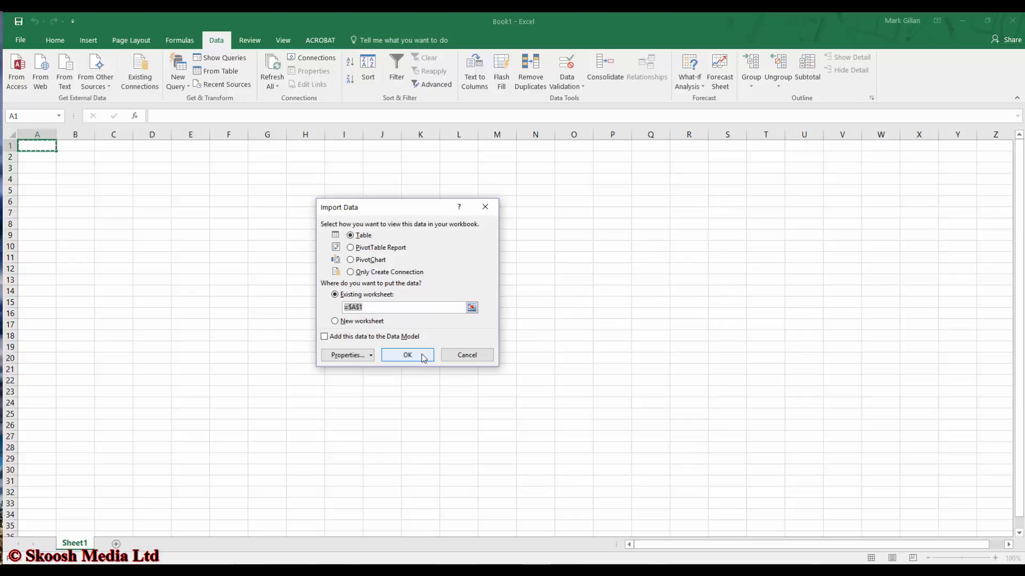
Step: Review the usage and definition settings of the syndicate_withquery connection and accept them
click(371, 356)
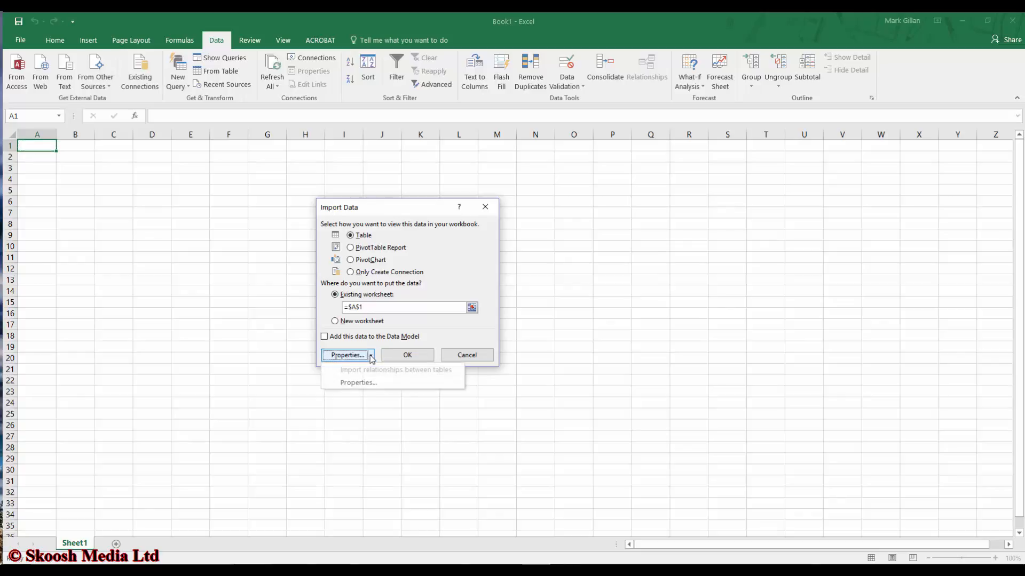
click(370, 383)
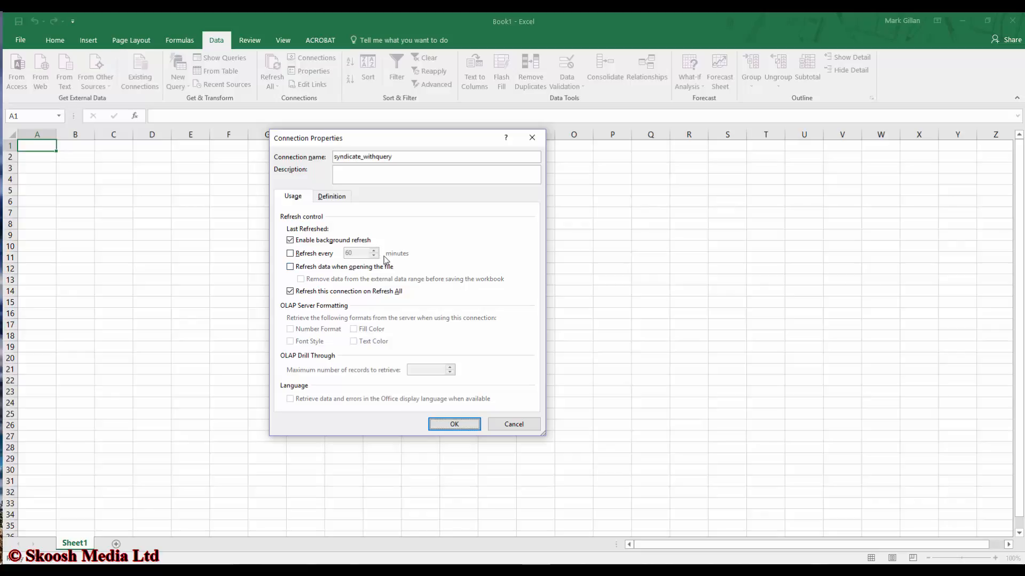
click(335, 198)
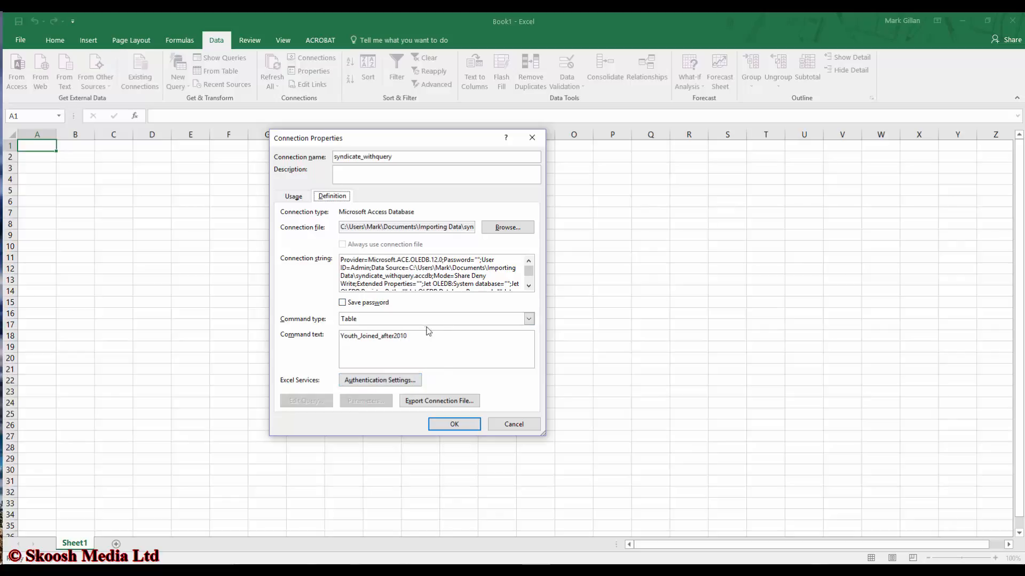
click(294, 197)
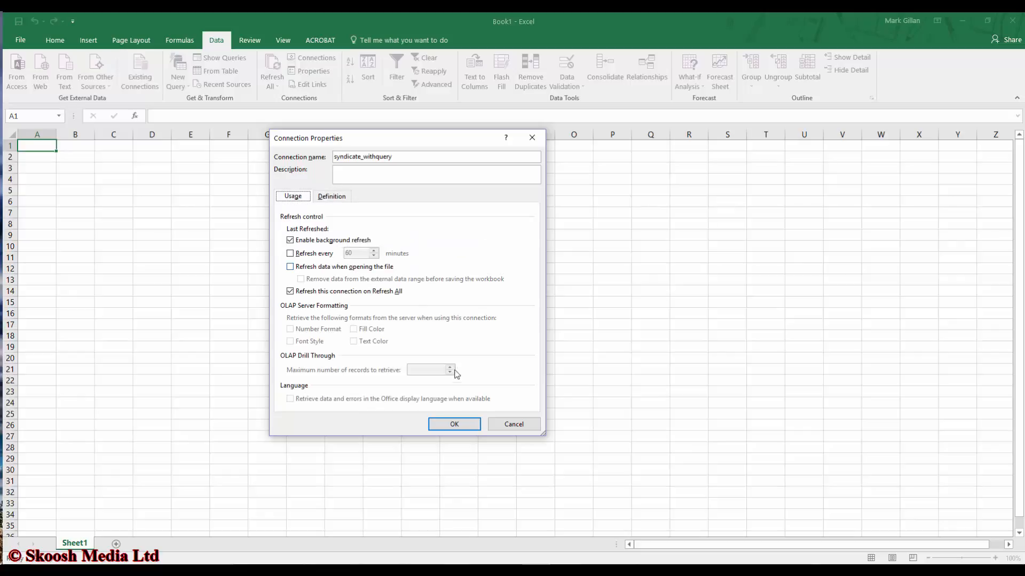
click(454, 426)
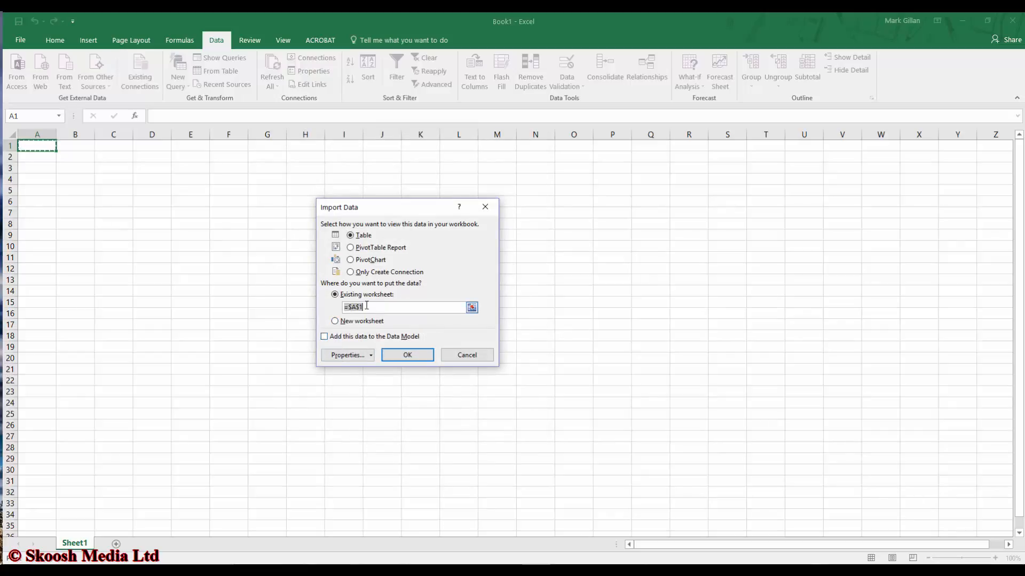
Step: Import the query data as a table into the existing worksheet at cell A1
click(471, 307)
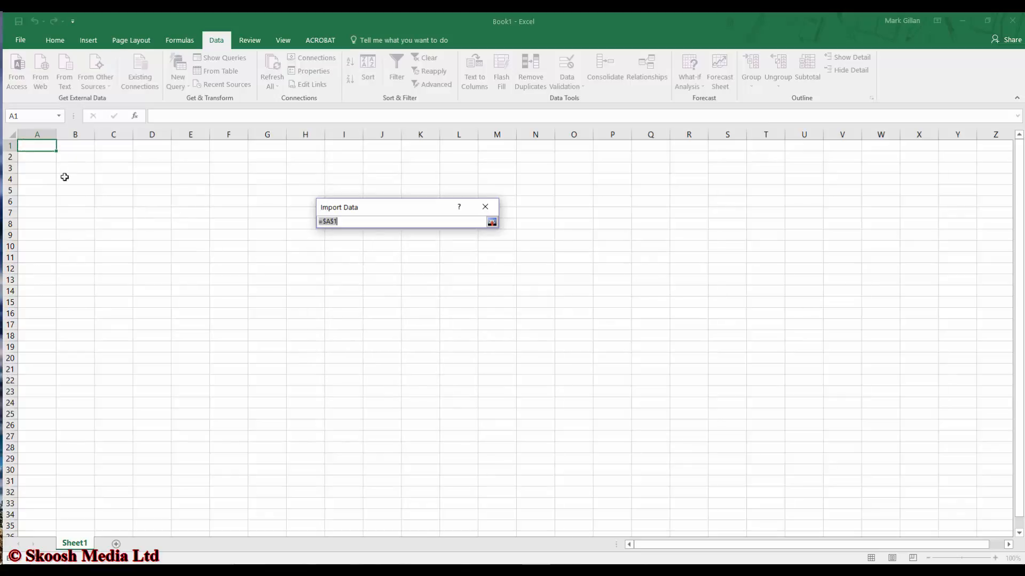
click(492, 222)
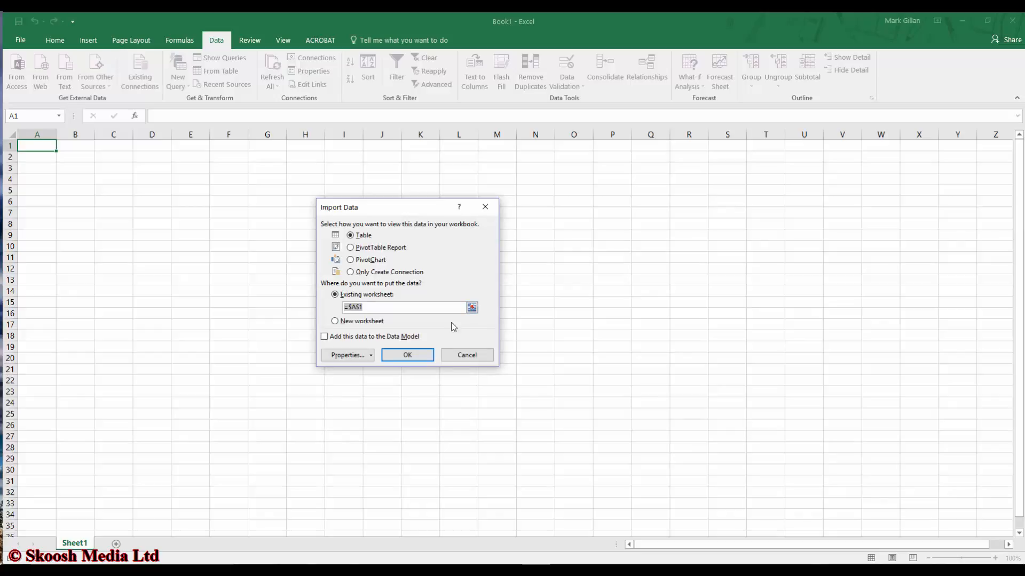
click(422, 355)
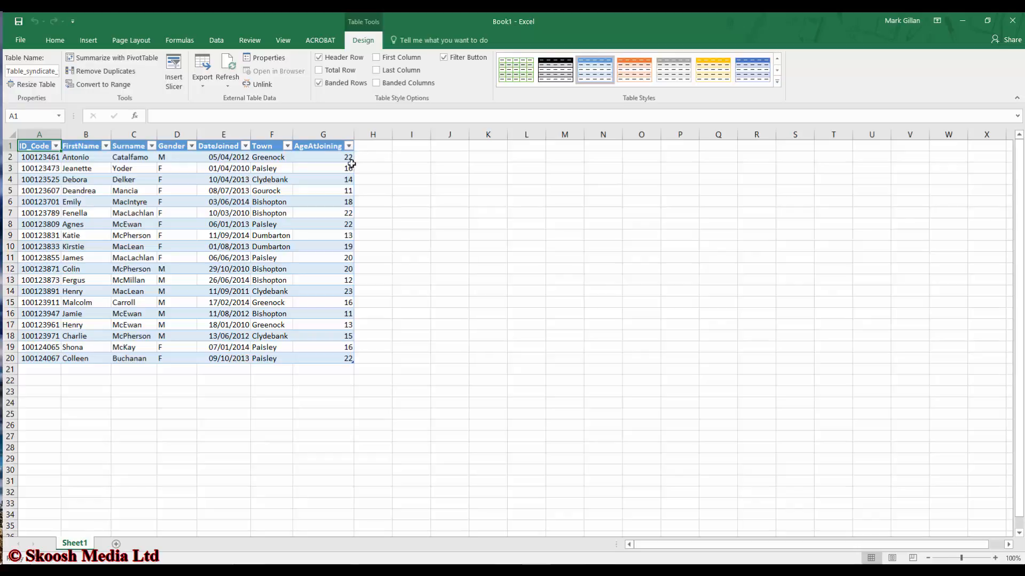
click(199, 181)
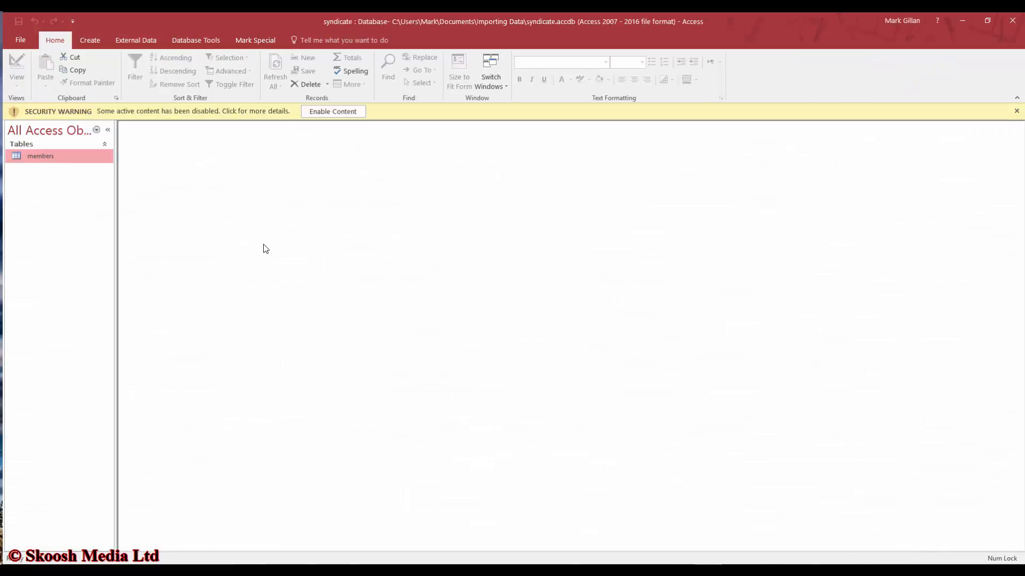
Step: In the syndicate database in Access, enable the content and view the members table before closing the database
click(318, 112)
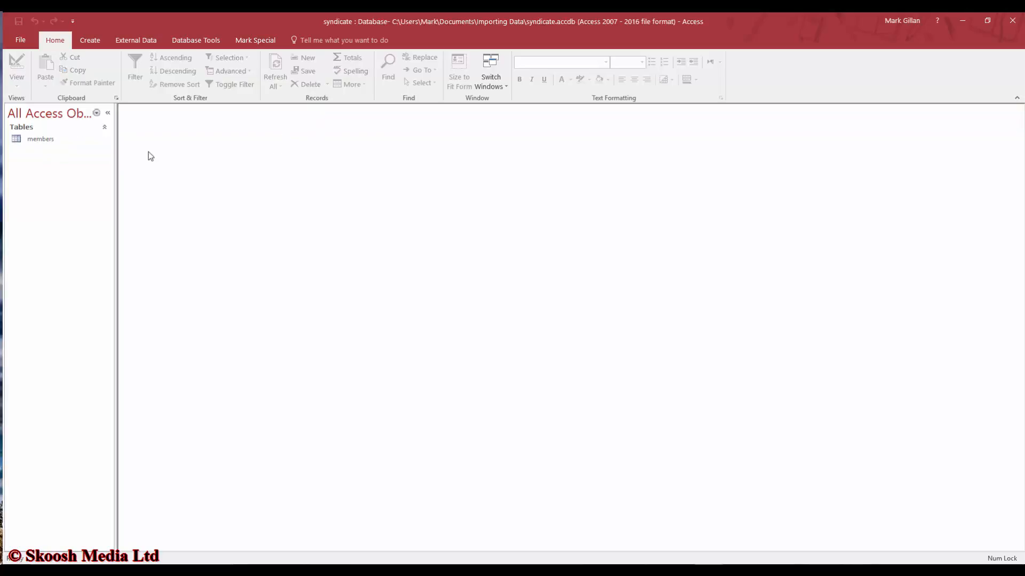
double_click(42, 139)
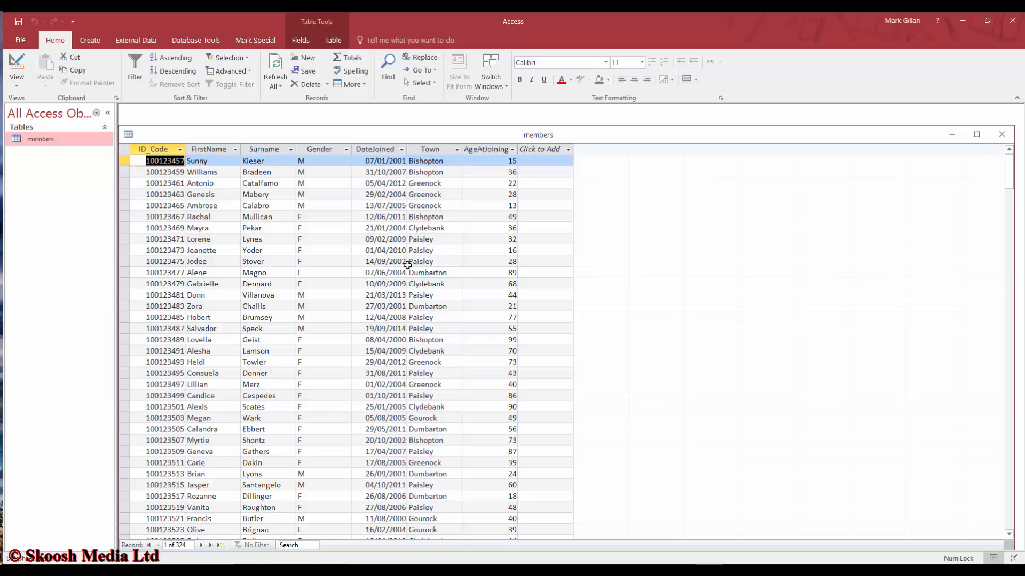
click(1012, 20)
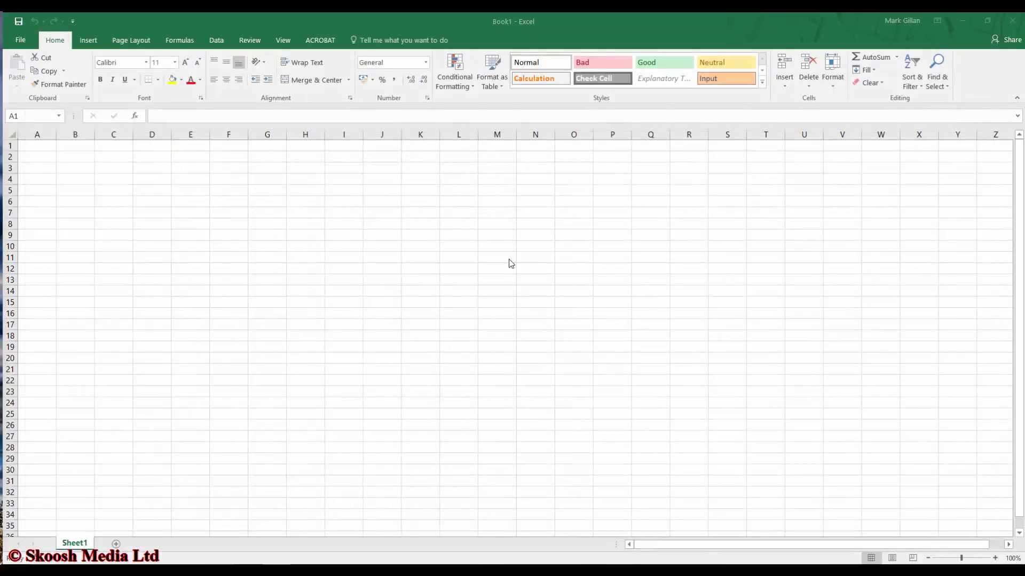
Step: In Excel, start a new query from a Microsoft Access database, connecting to syndicate.accdb in the Importing Data folder
click(216, 43)
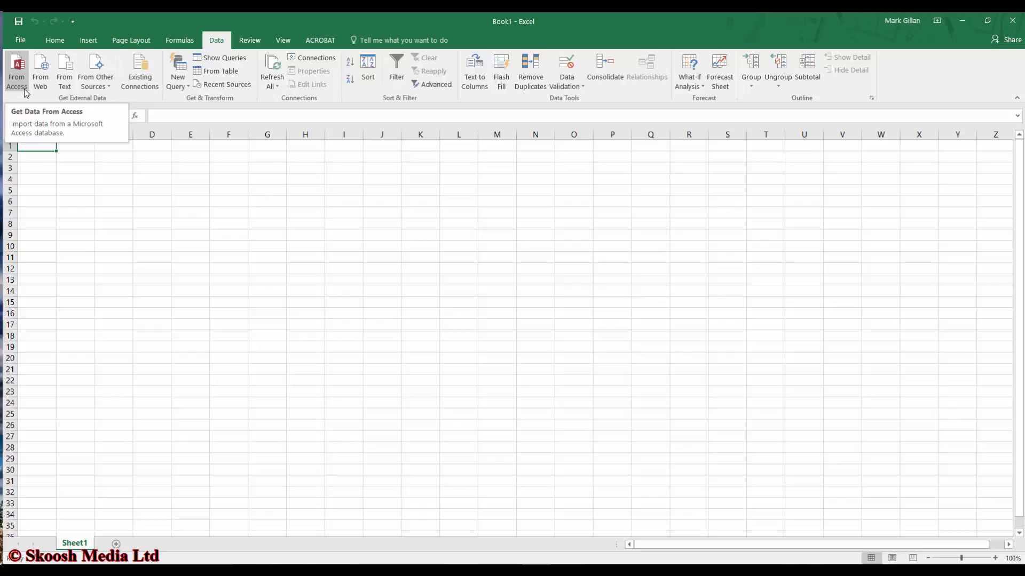
click(182, 74)
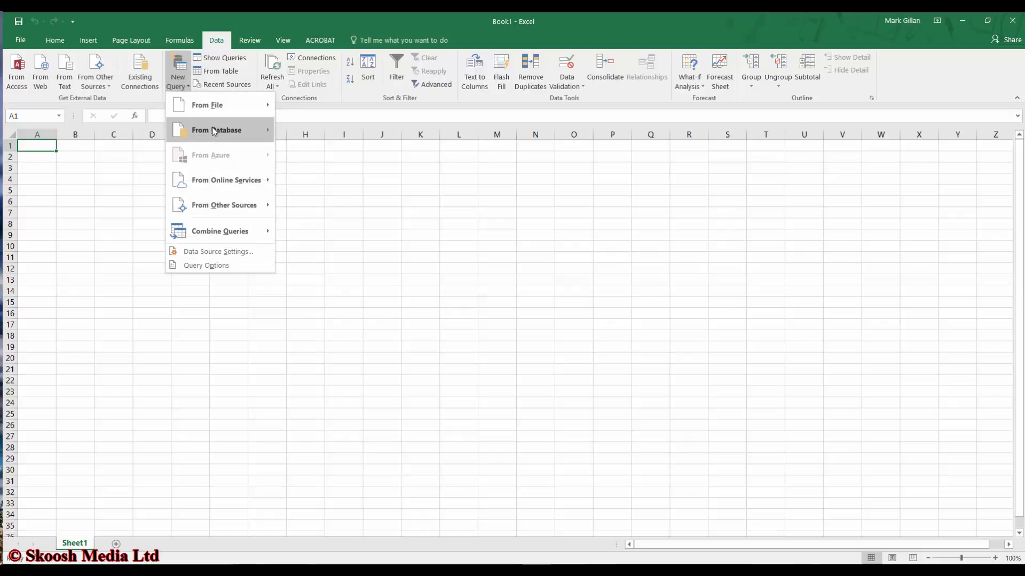
mouse_move(223, 132)
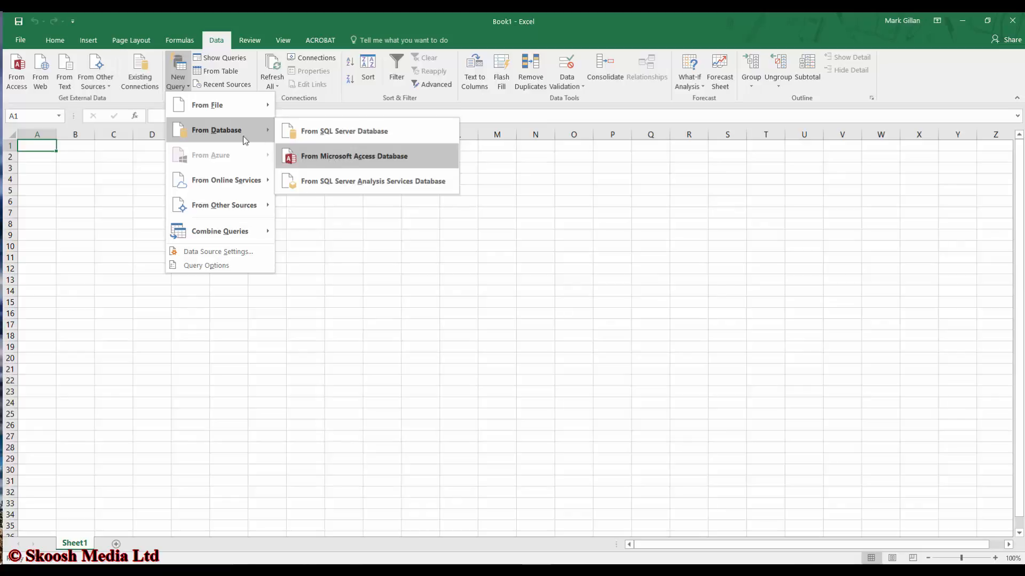
mouse_move(228, 101)
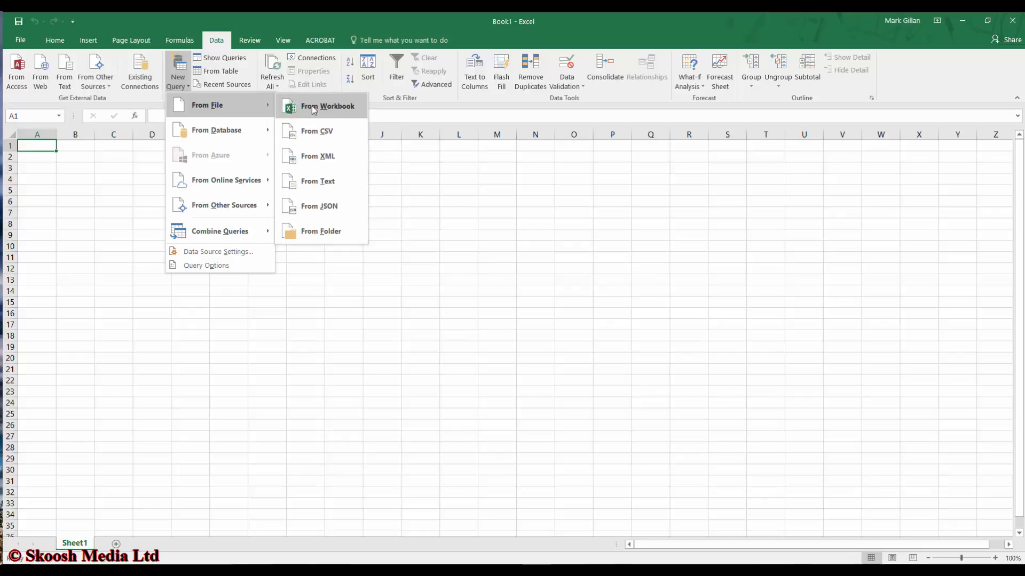
mouse_move(218, 183)
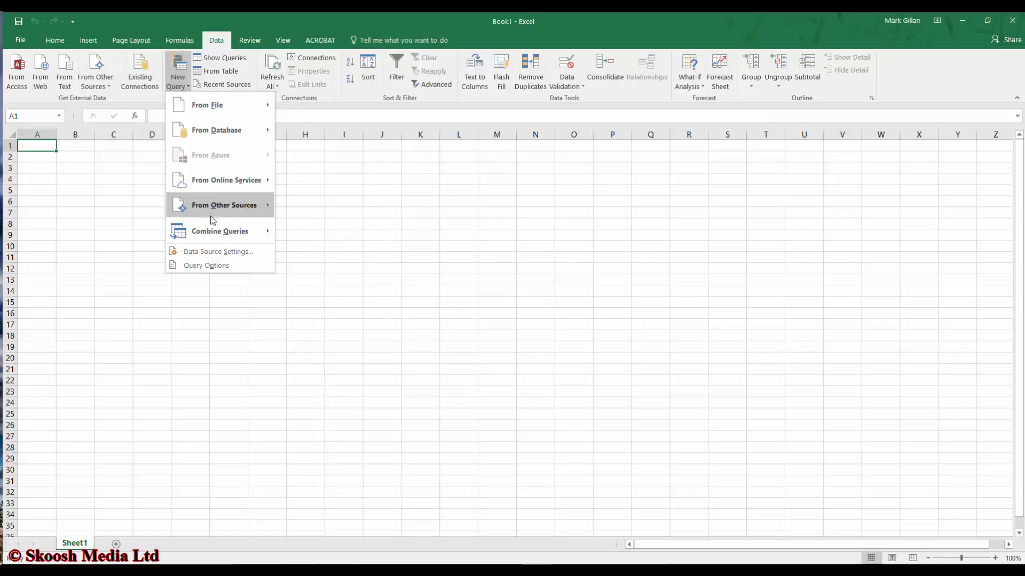
mouse_move(211, 231)
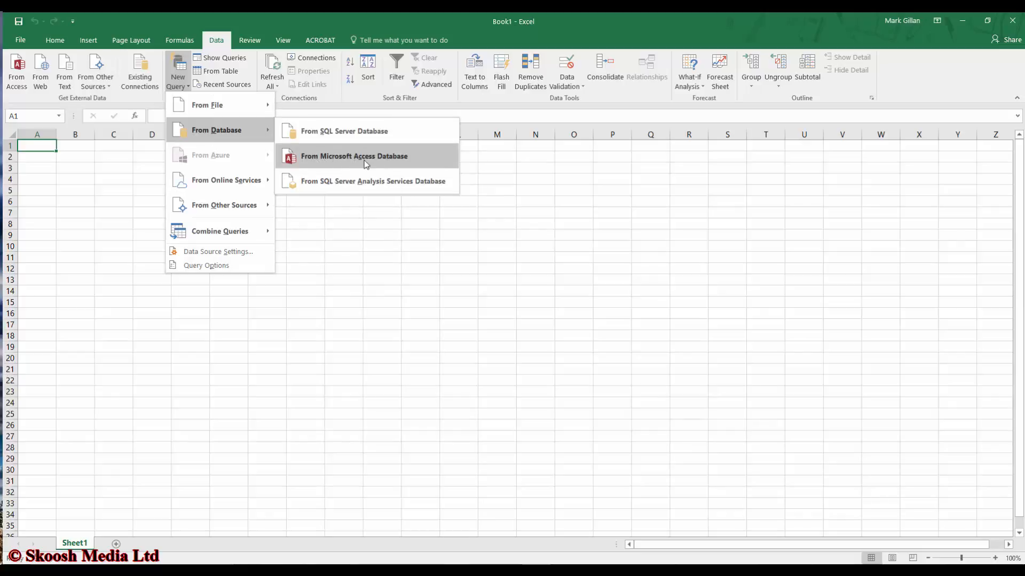
click(330, 159)
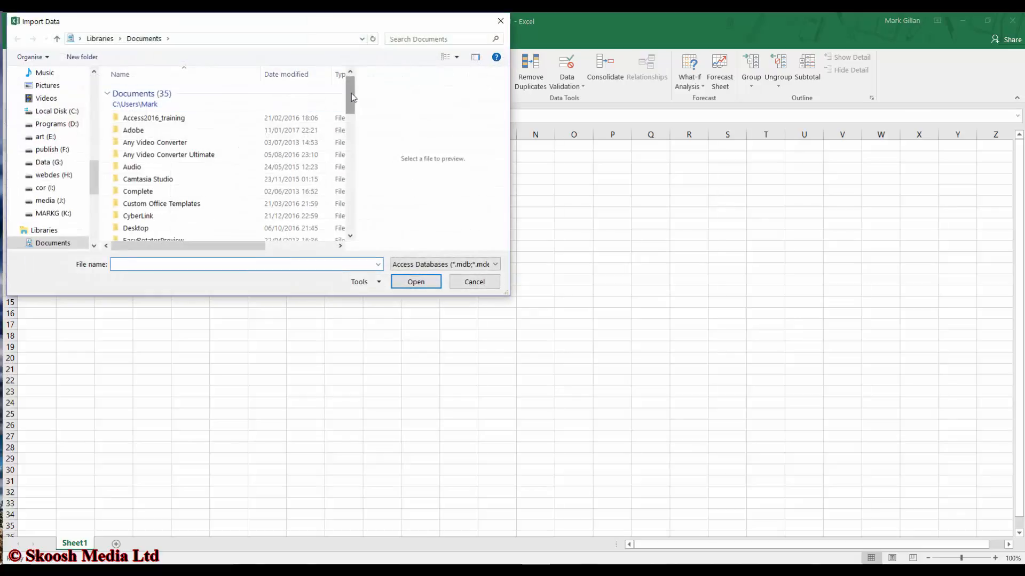
drag(351, 93, 351, 132)
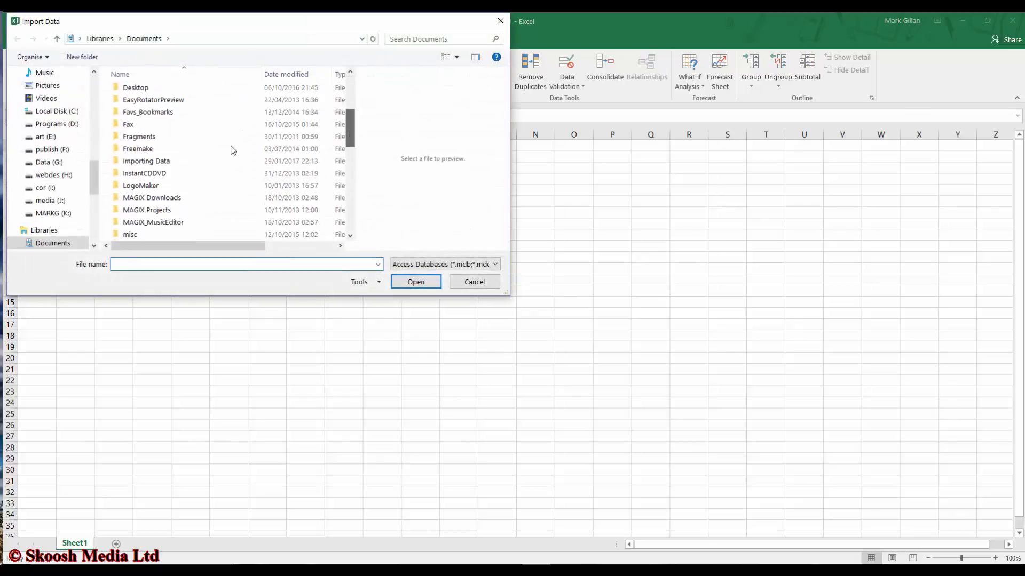
double_click(165, 162)
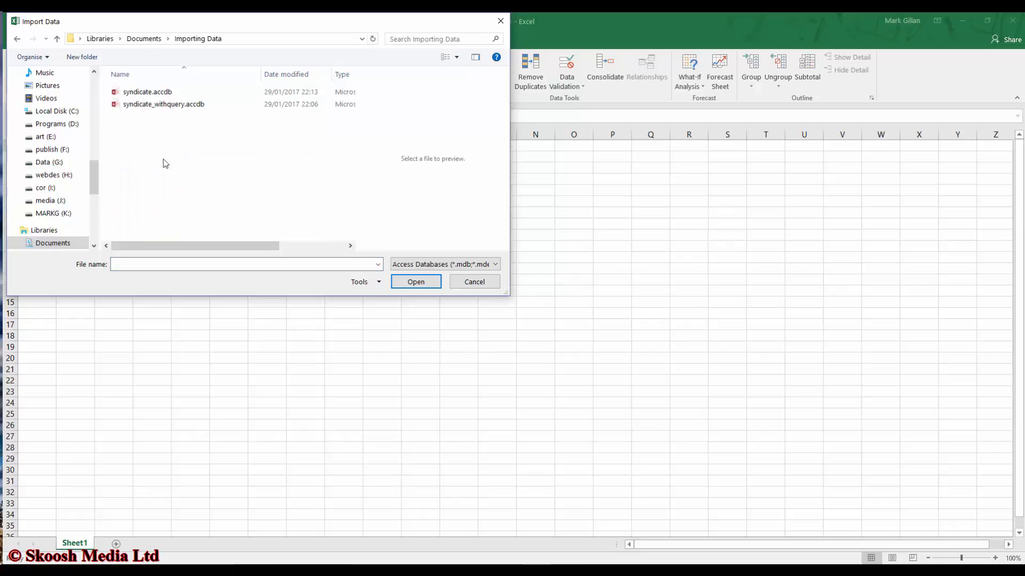
click(144, 95)
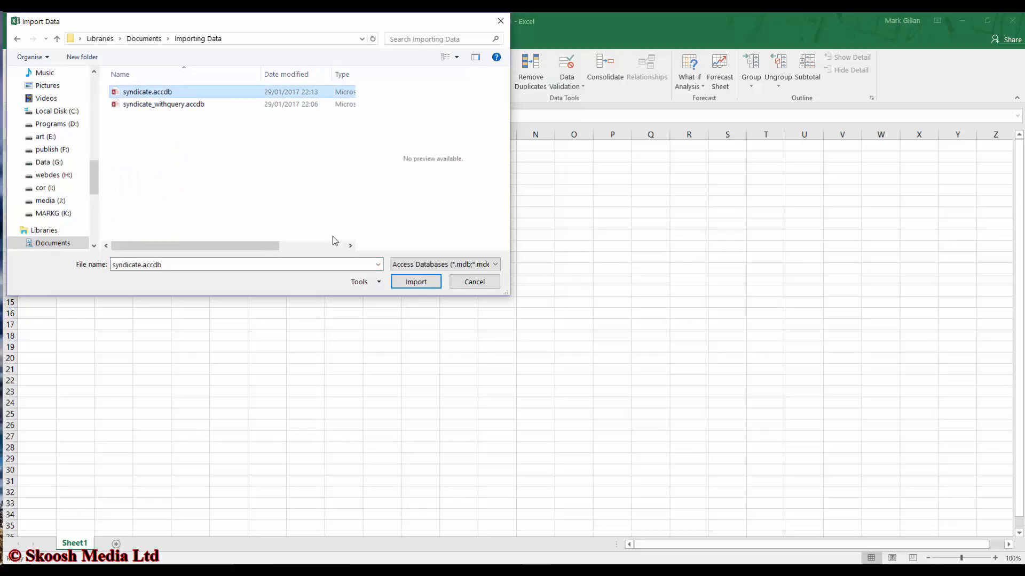
click(420, 284)
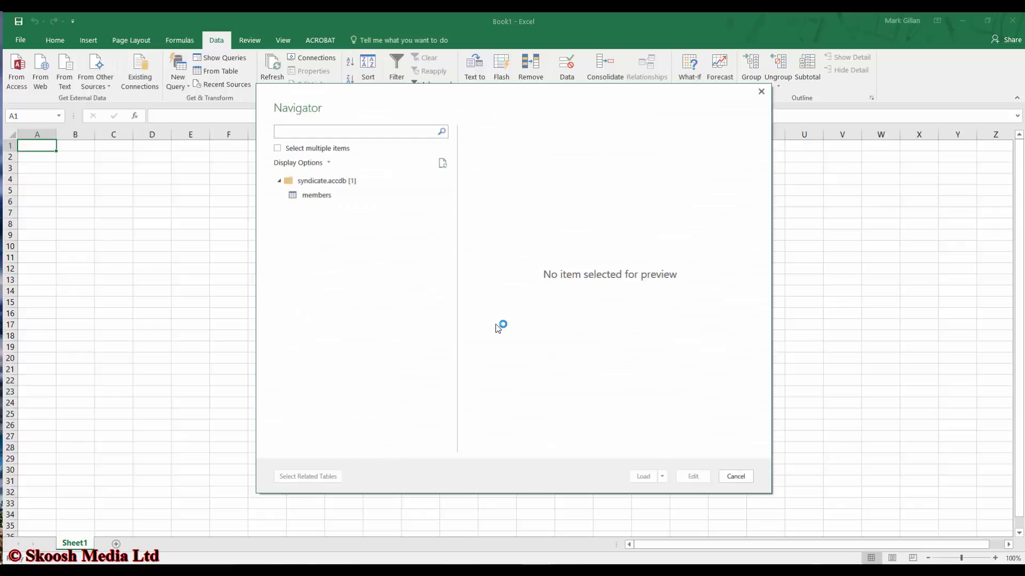
Step: Load the members table from the syndicate database into the workbook and open its query for editing
click(319, 196)
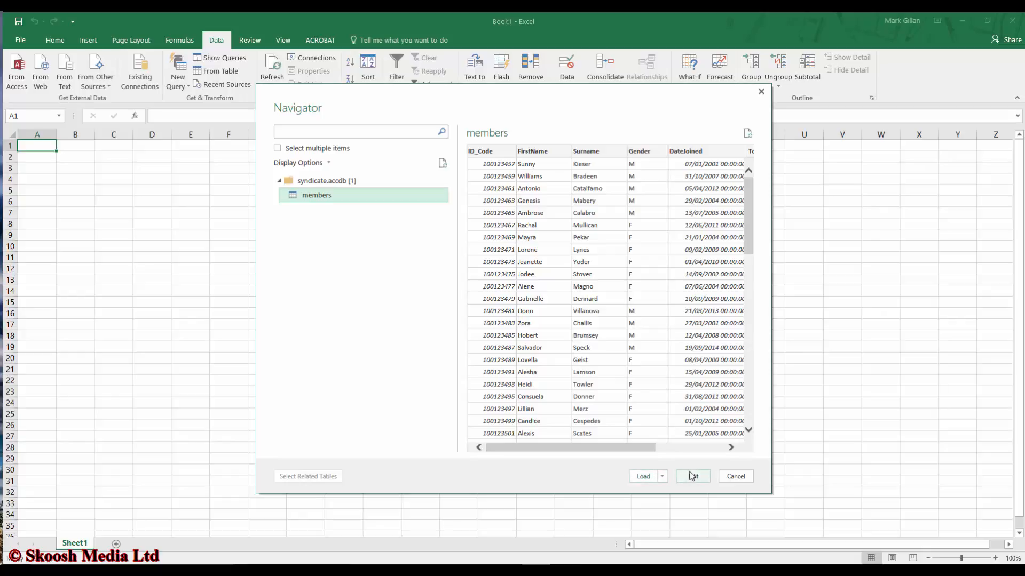
click(648, 476)
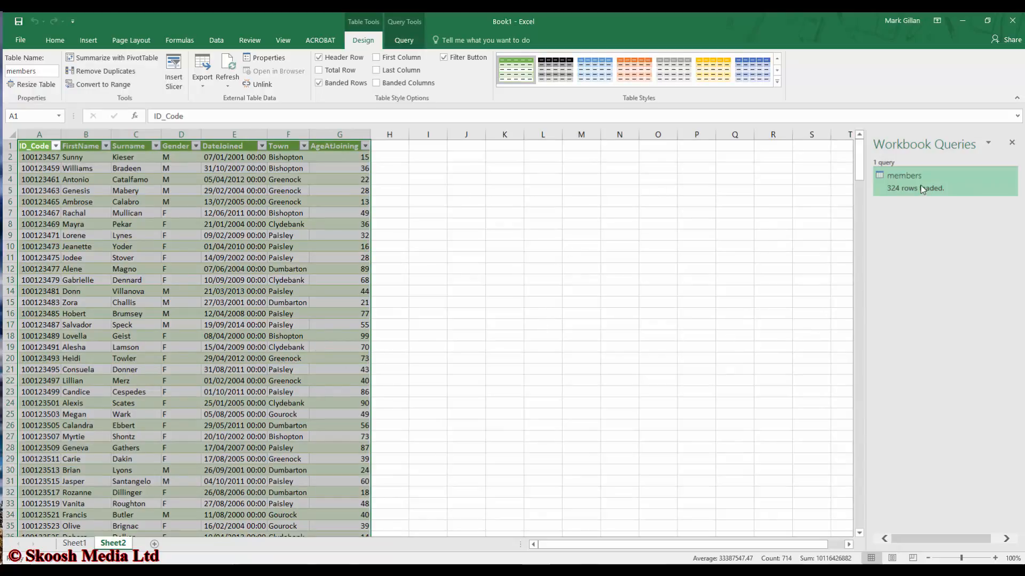
mouse_move(963, 172)
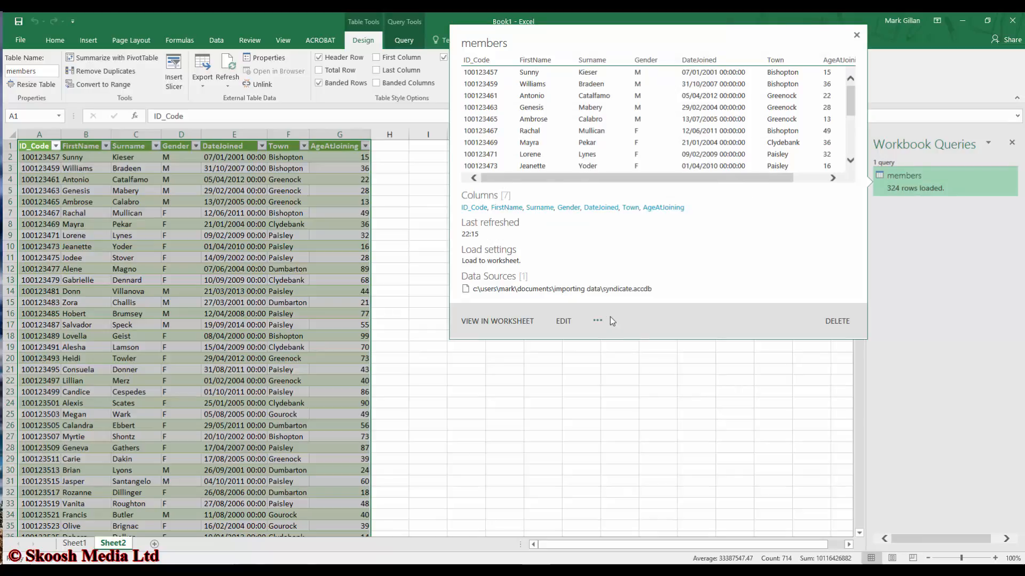
click(564, 322)
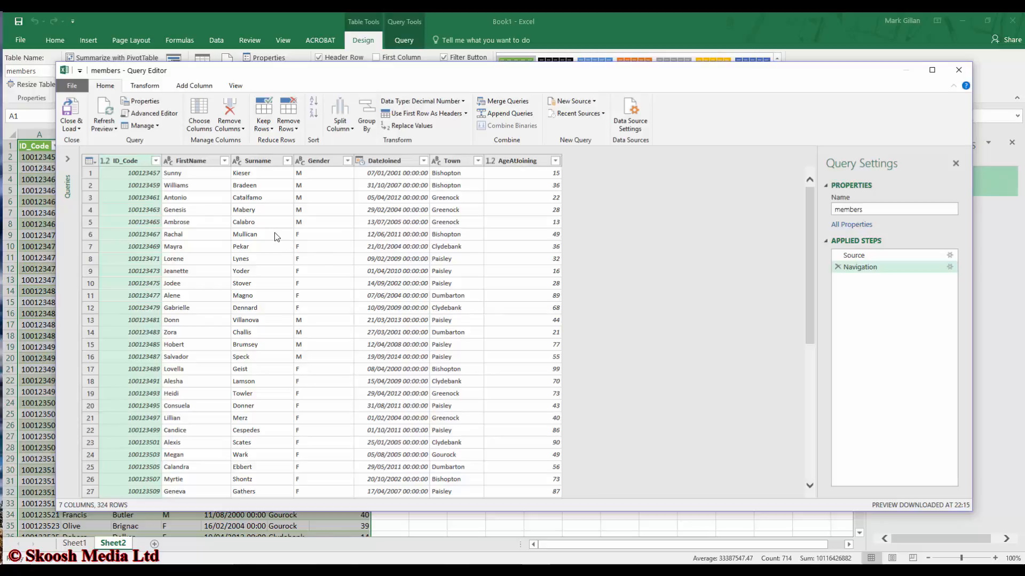
Step: Filter the DateJoined column to keep only rows with a date after 01/01/2010
click(423, 163)
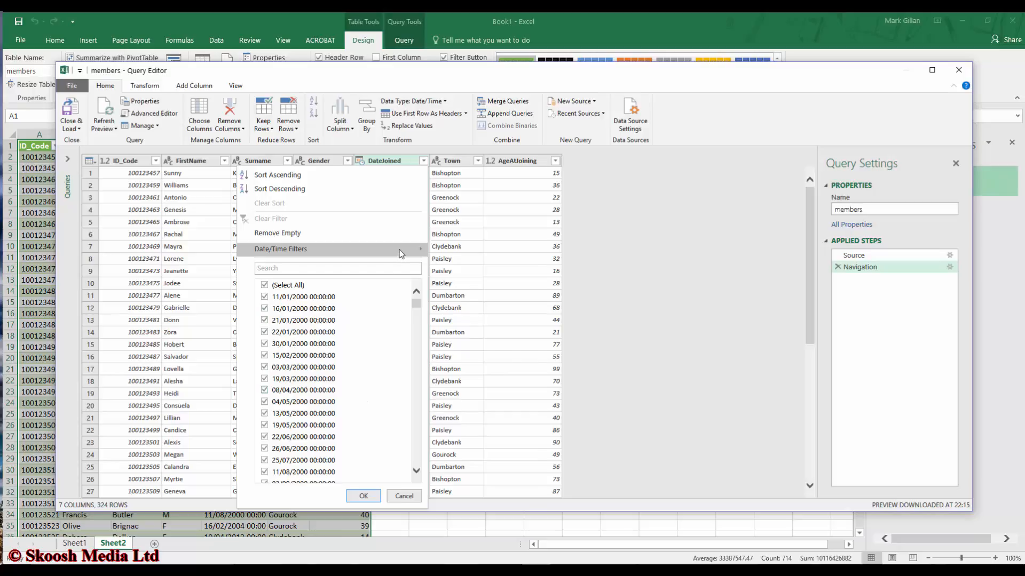
mouse_move(400, 254)
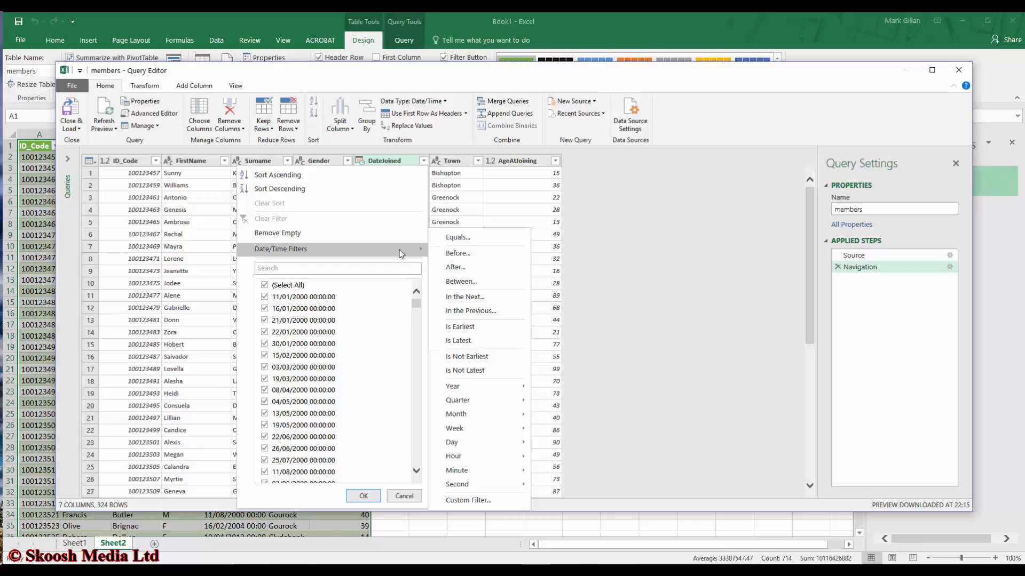
click(488, 272)
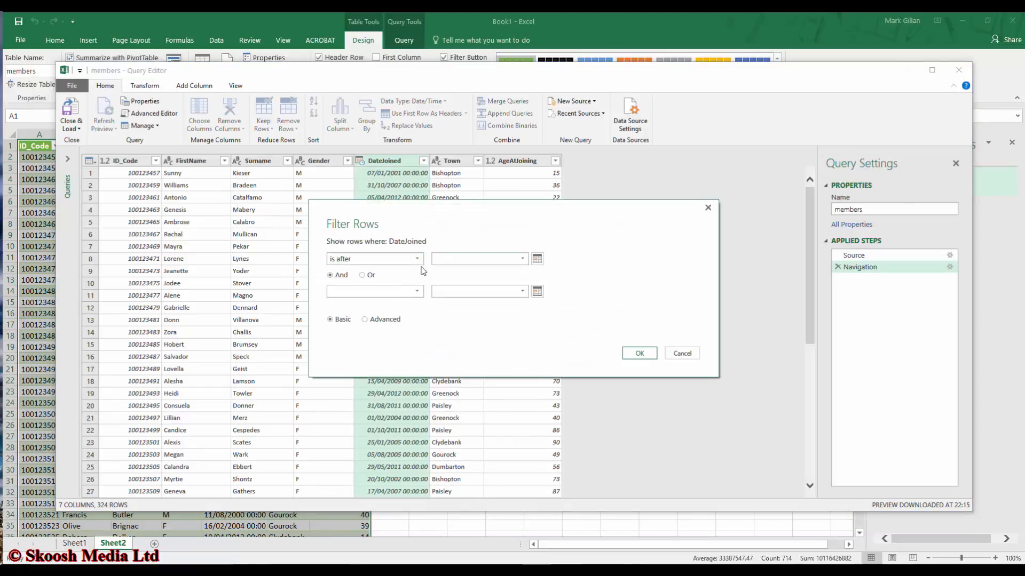
click(537, 259)
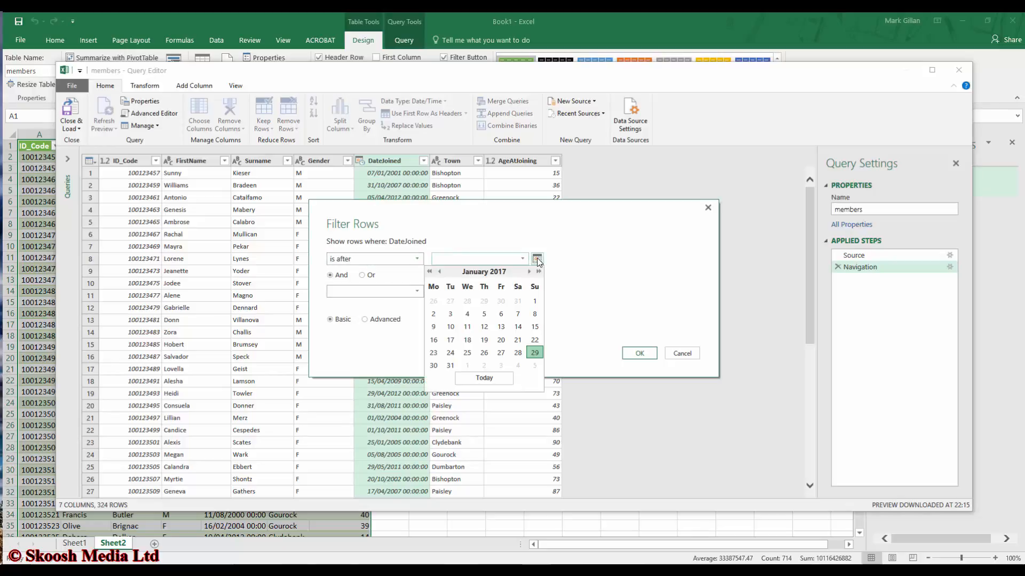
click(458, 260)
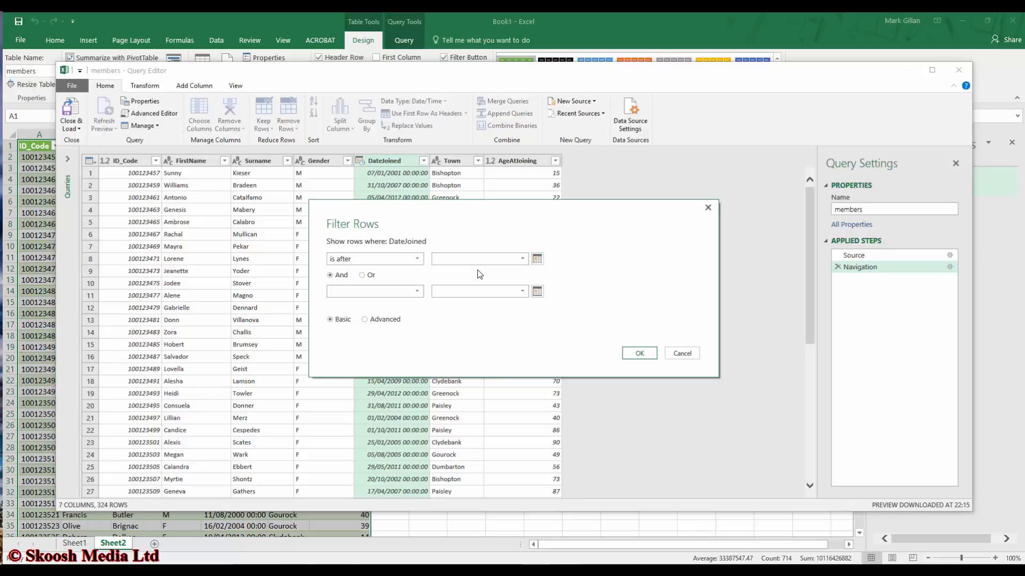
text(01/01/2010)
click(639, 354)
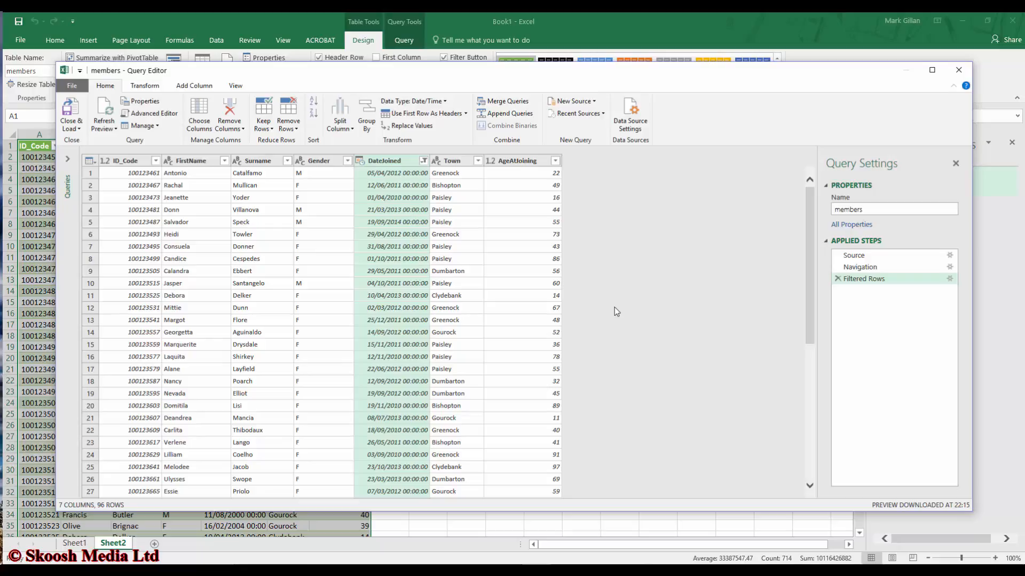
Step: Filter the AgeAtJoining column to keep only rows with a value less than 25
click(556, 161)
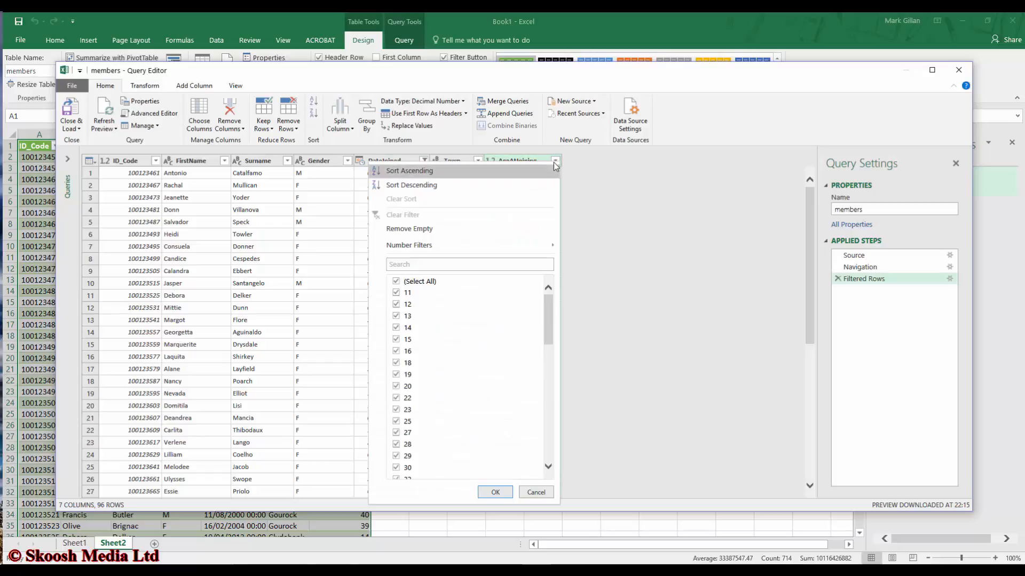
mouse_move(518, 244)
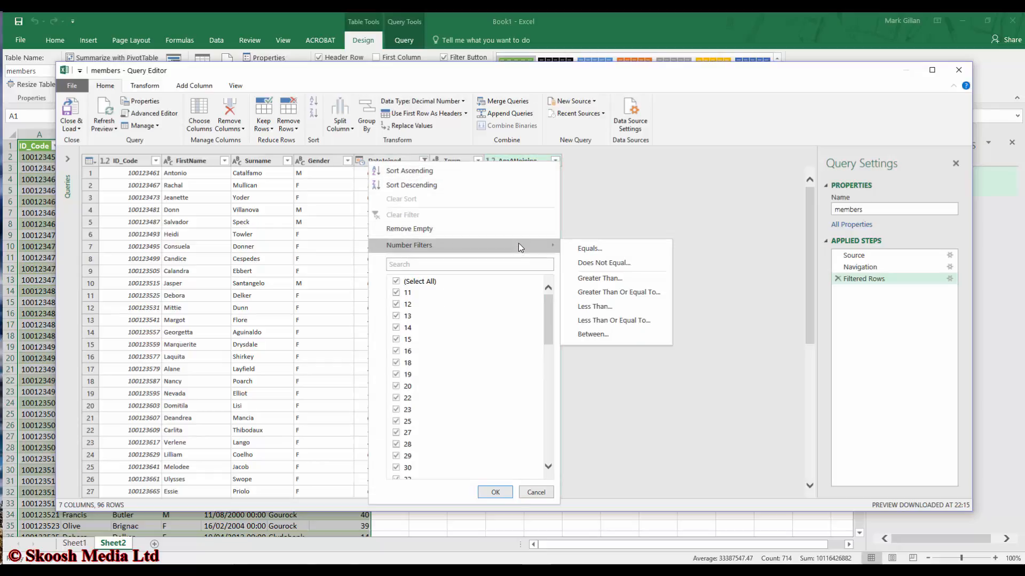
click(627, 308)
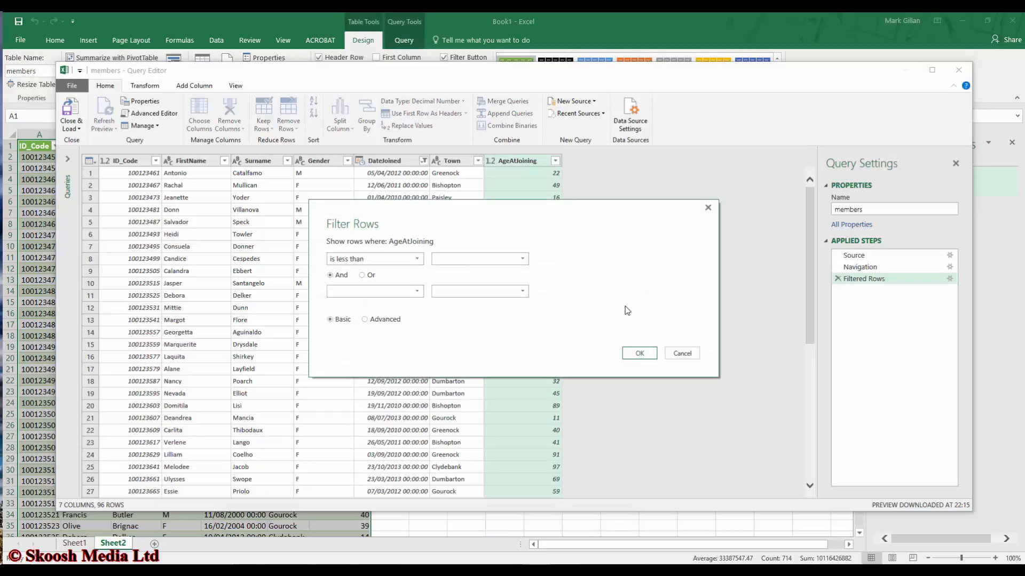
click(462, 260)
text(25)
click(642, 353)
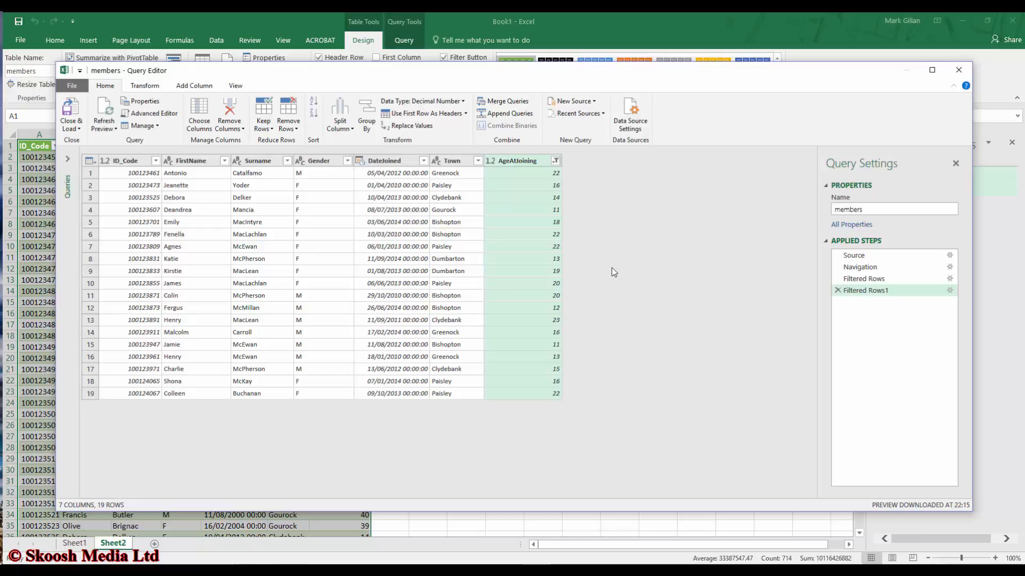
Step: Close the query editor, loading the filtered members data into the worksheet, and display the query tools
click(73, 126)
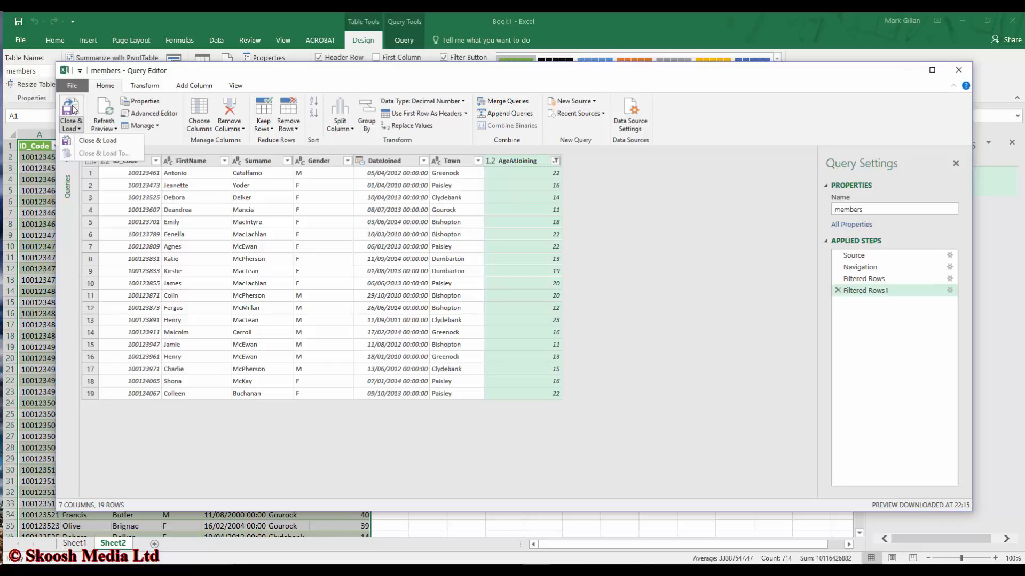
click(71, 109)
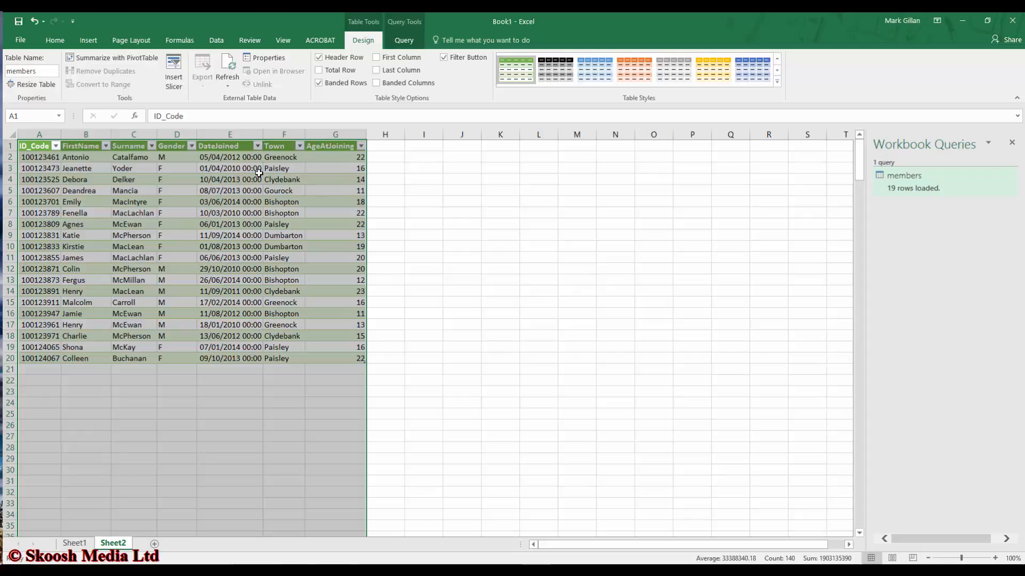
click(404, 41)
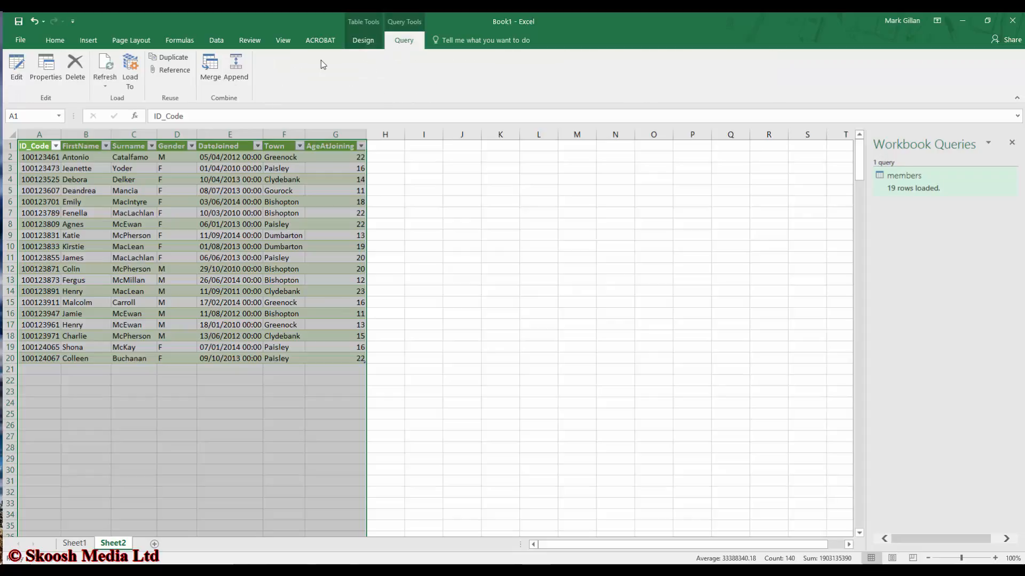